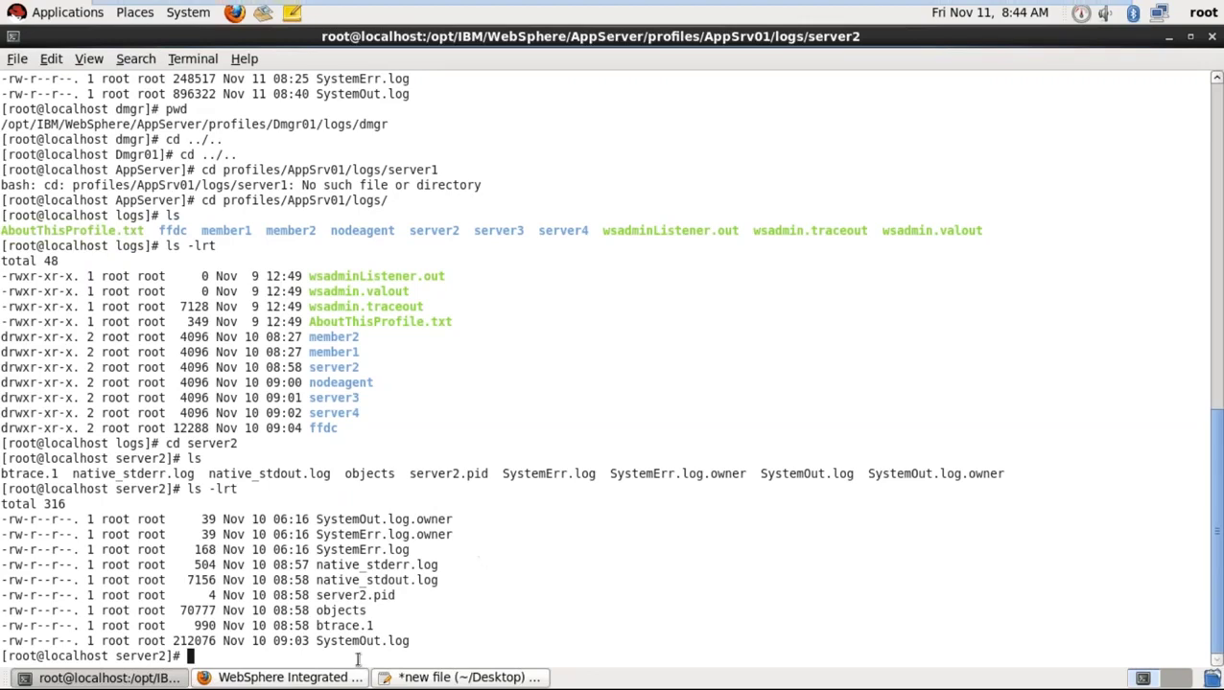
Compare the dates and times of SystemErr.log and SystemOut.log in the terminal's server2 log listing.
click(317, 682)
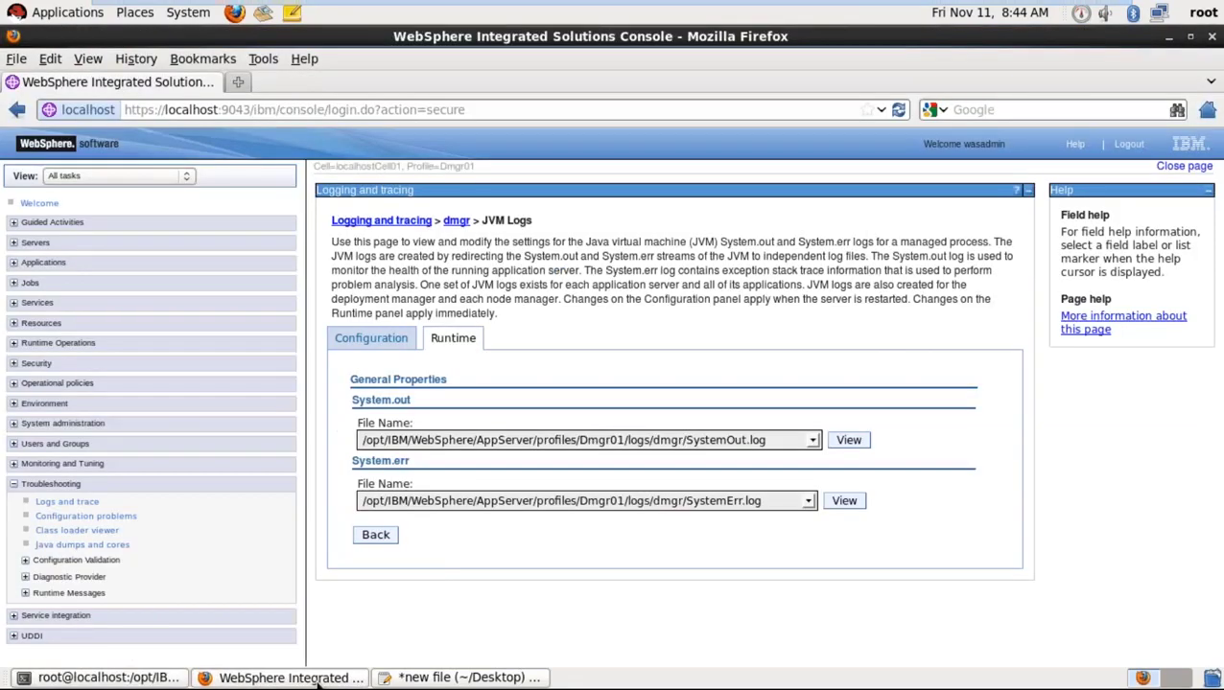
click(317, 678)
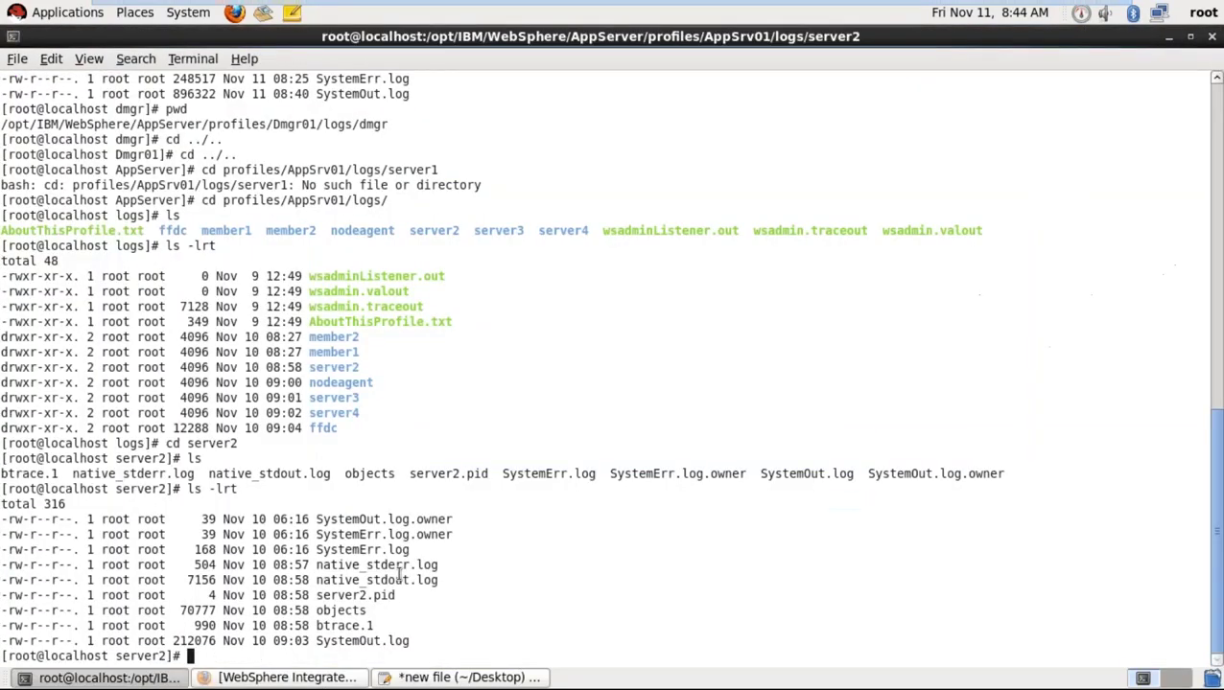
double_click(381, 535)
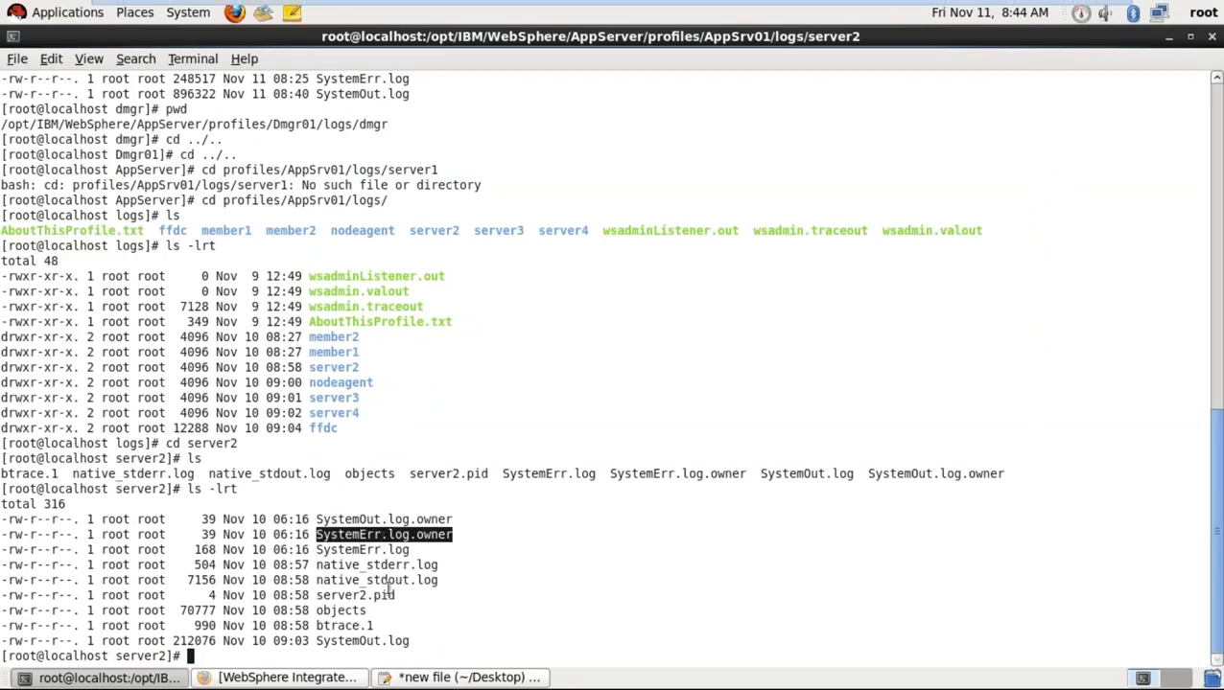
click(374, 556)
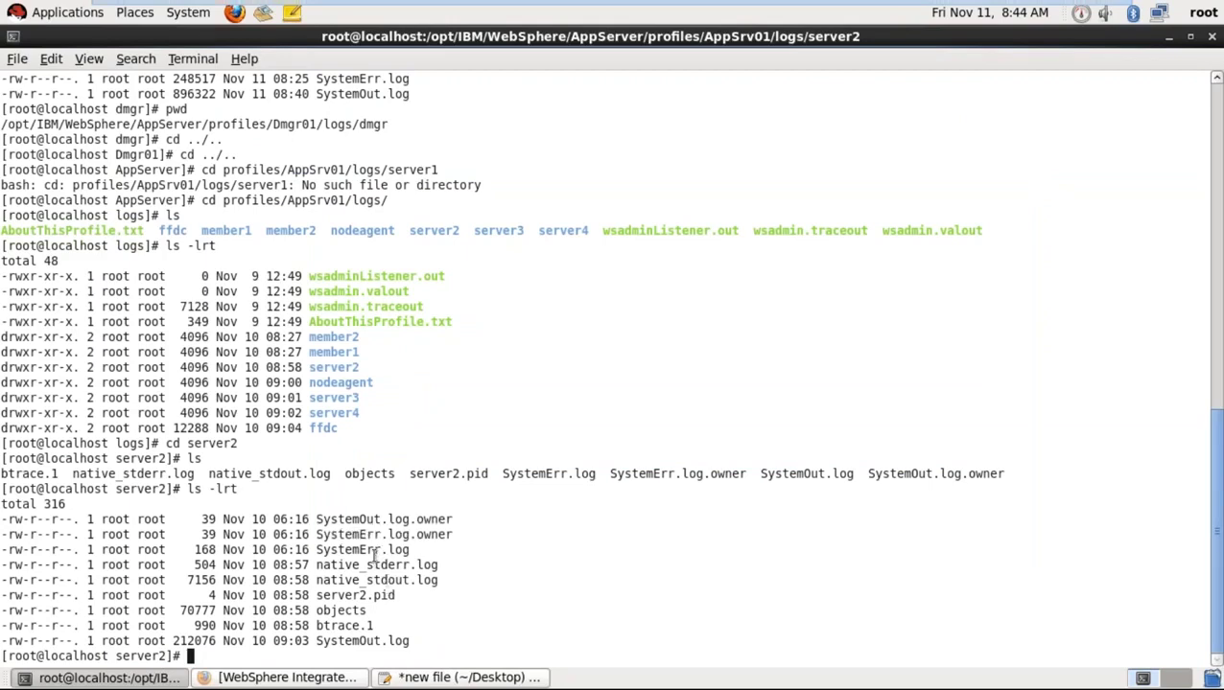
double_click(374, 551)
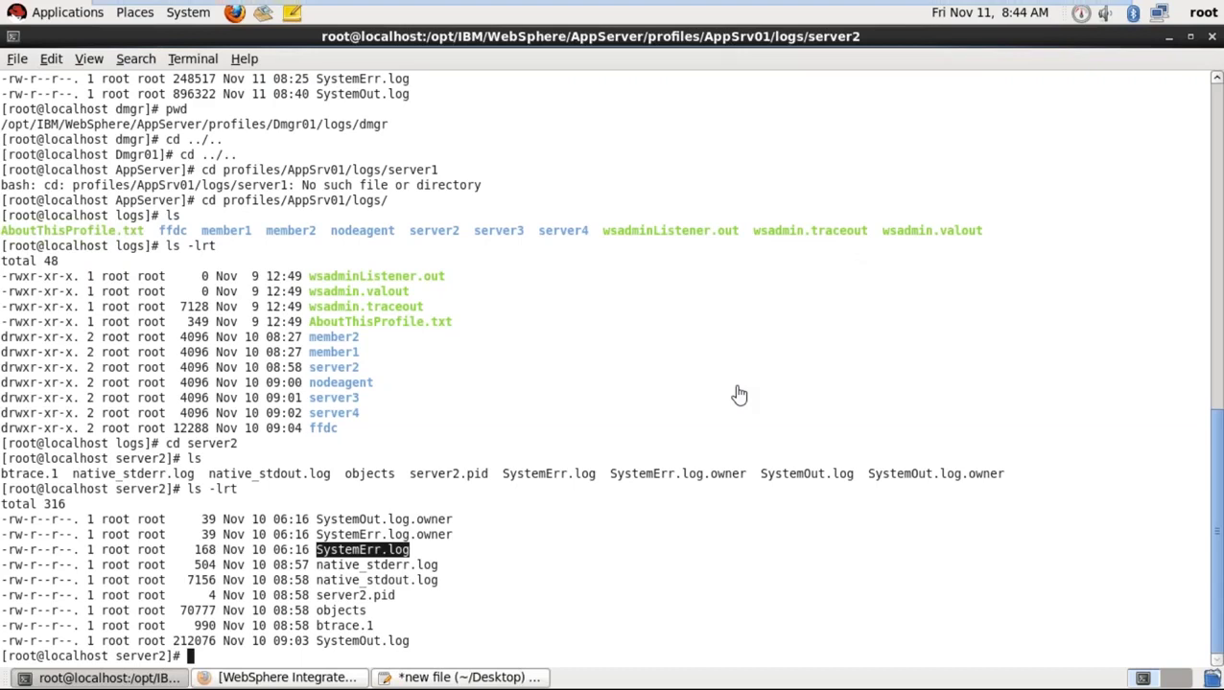
click(527, 602)
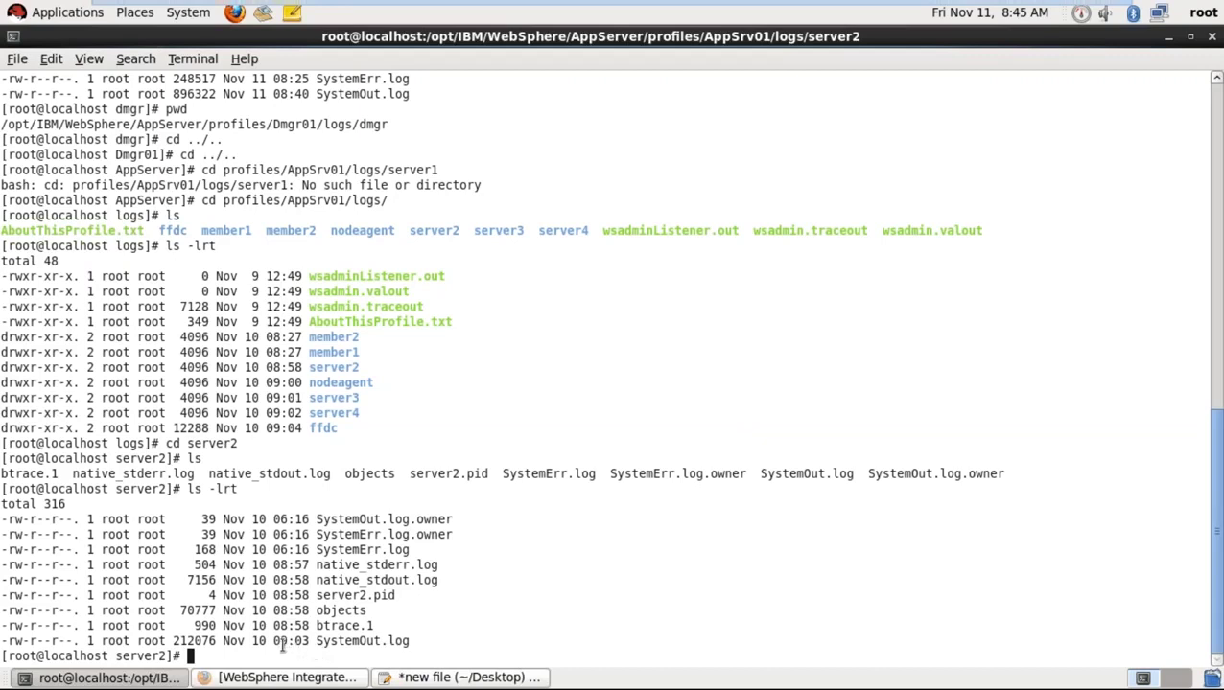
drag(223, 642, 409, 644)
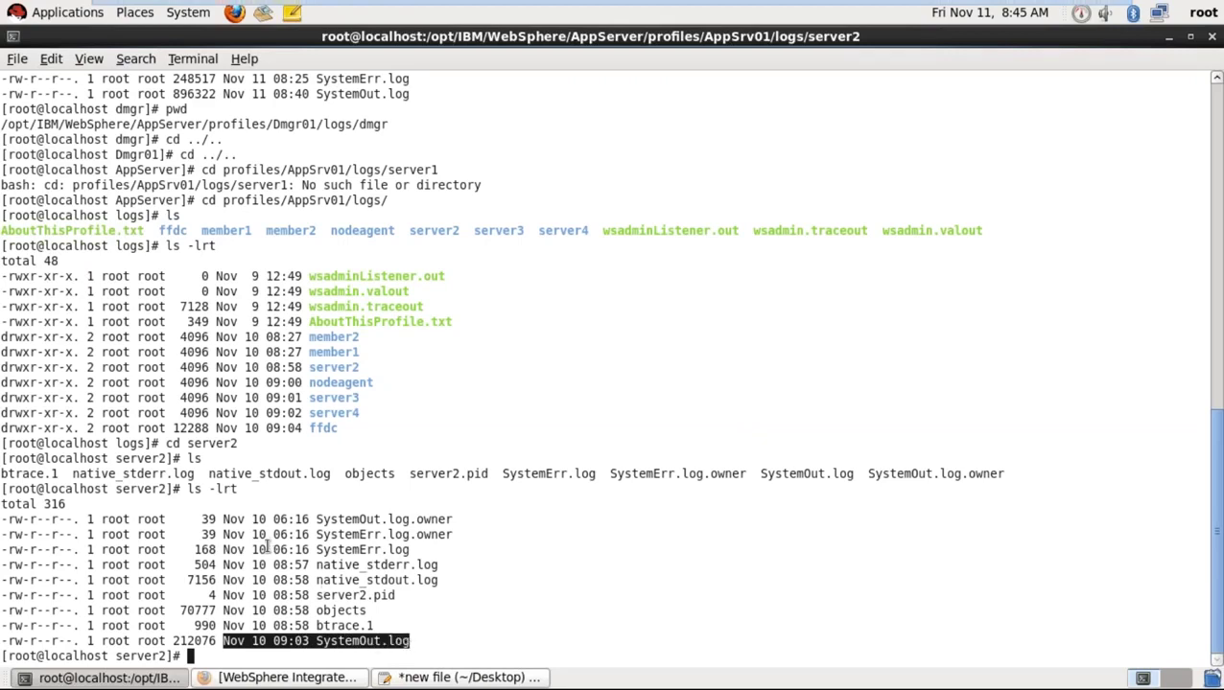
click(224, 550)
drag(225, 550, 412, 551)
click(484, 578)
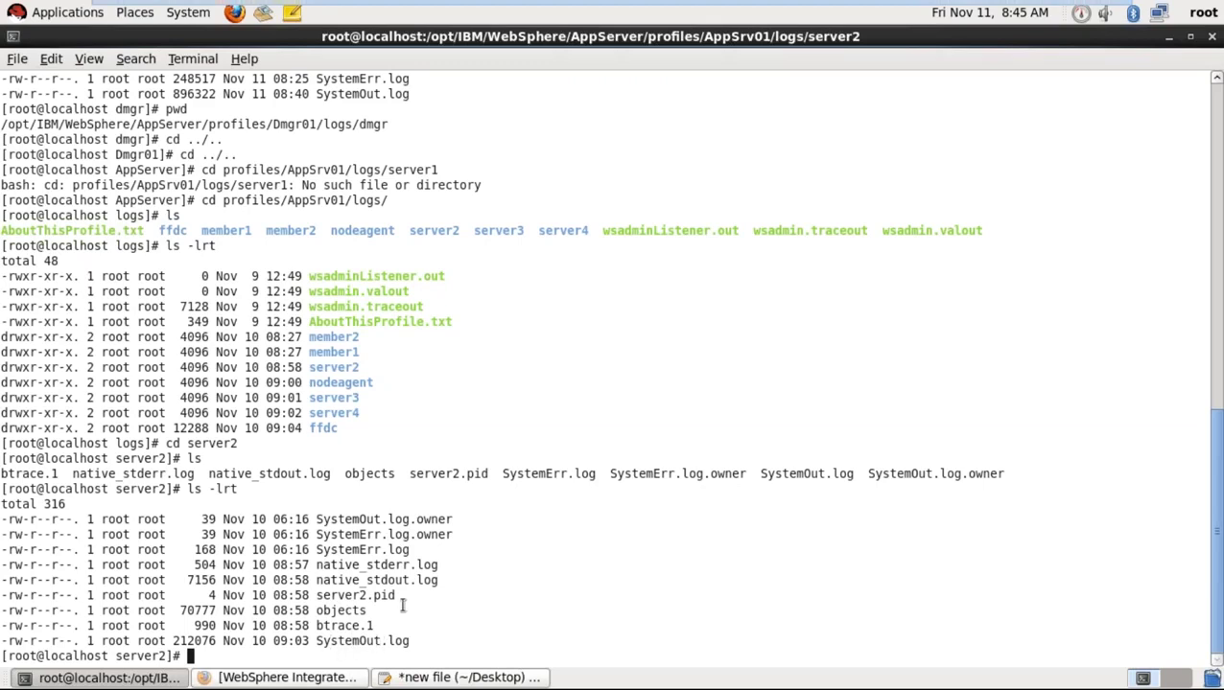
Switch to the WebSphere console in Firefox and open the dmgr logging properties from Logging and tracing.
click(326, 679)
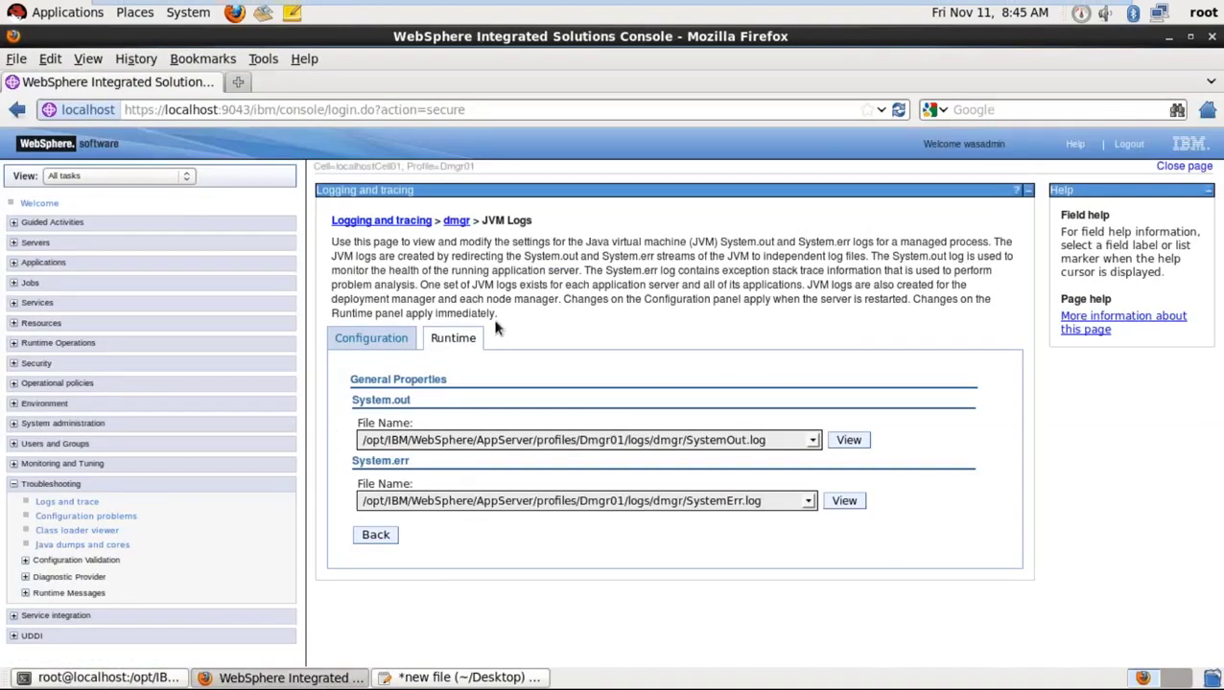
click(406, 223)
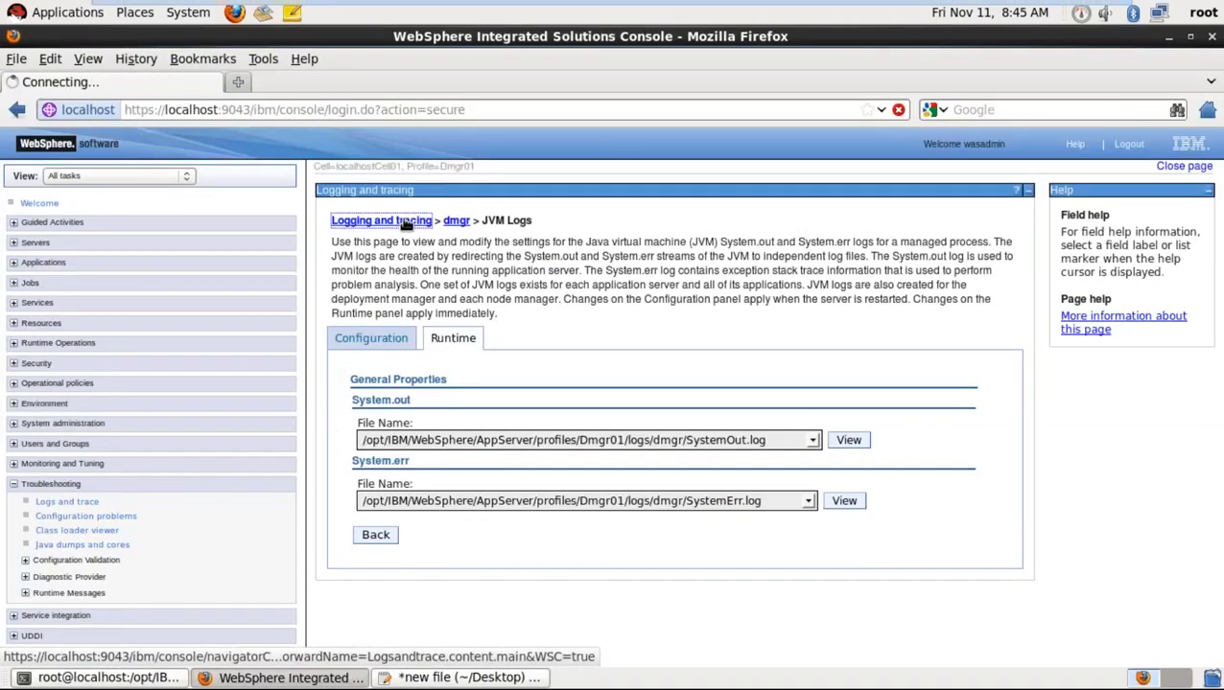
click(346, 387)
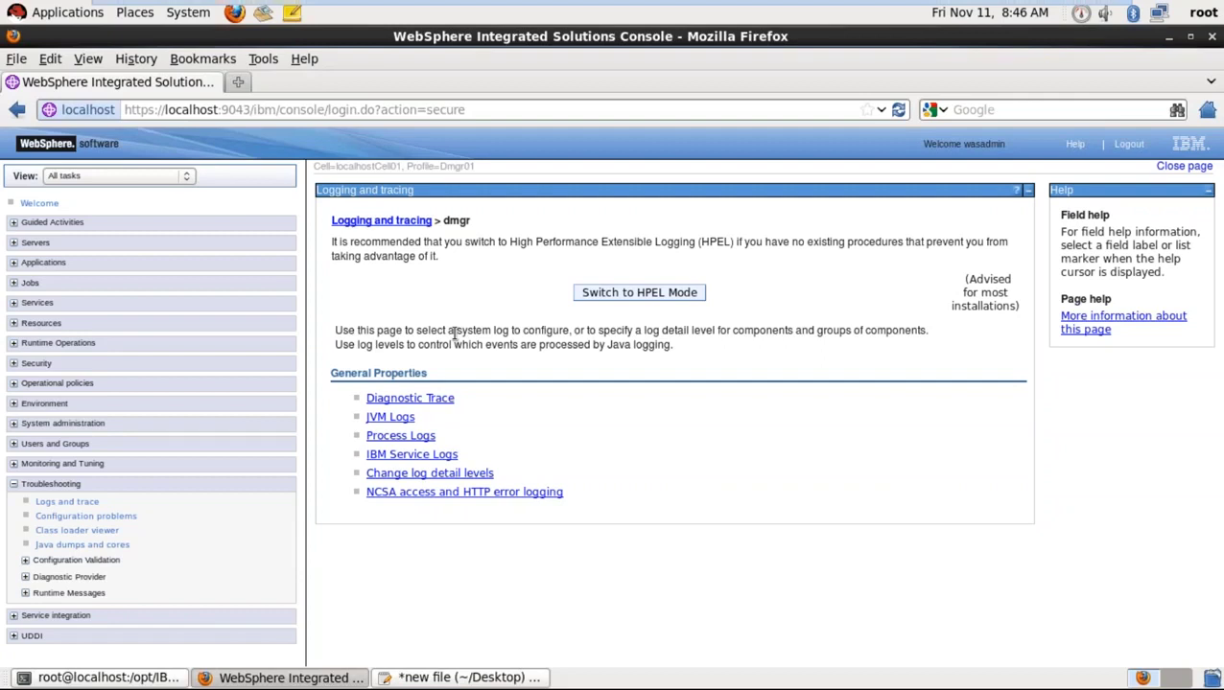
click(150, 678)
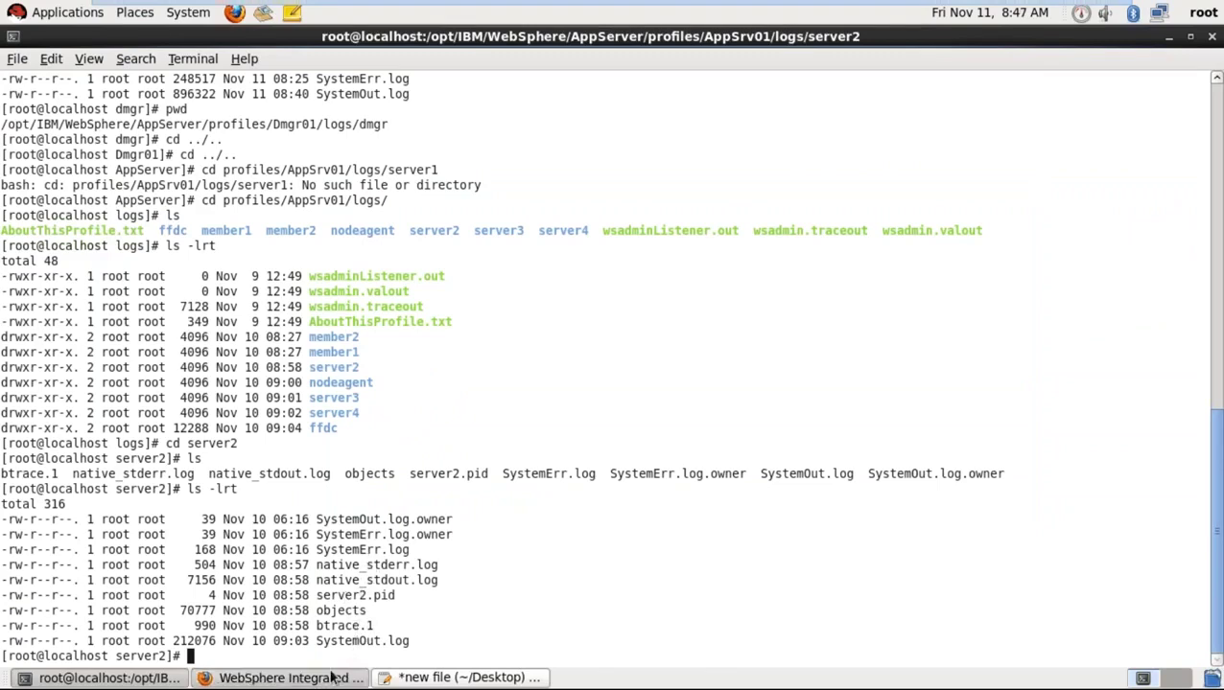
click(249, 677)
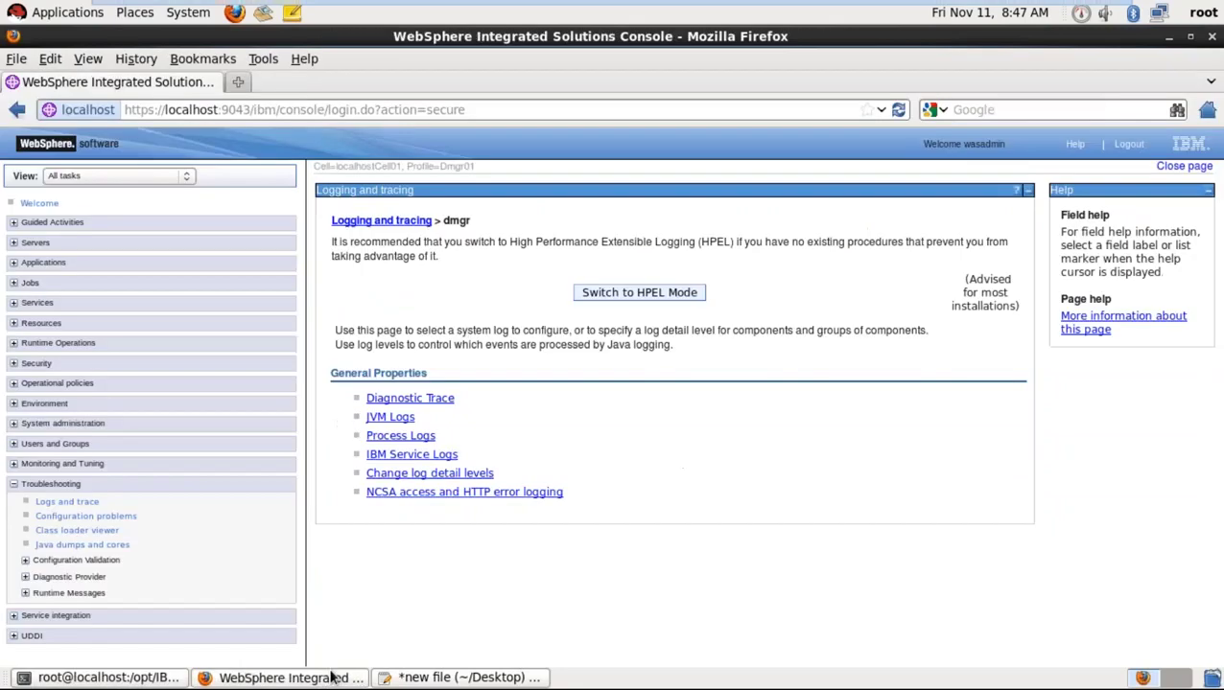
Open the Diagnostic Trace service configuration for dmgr.
click(428, 403)
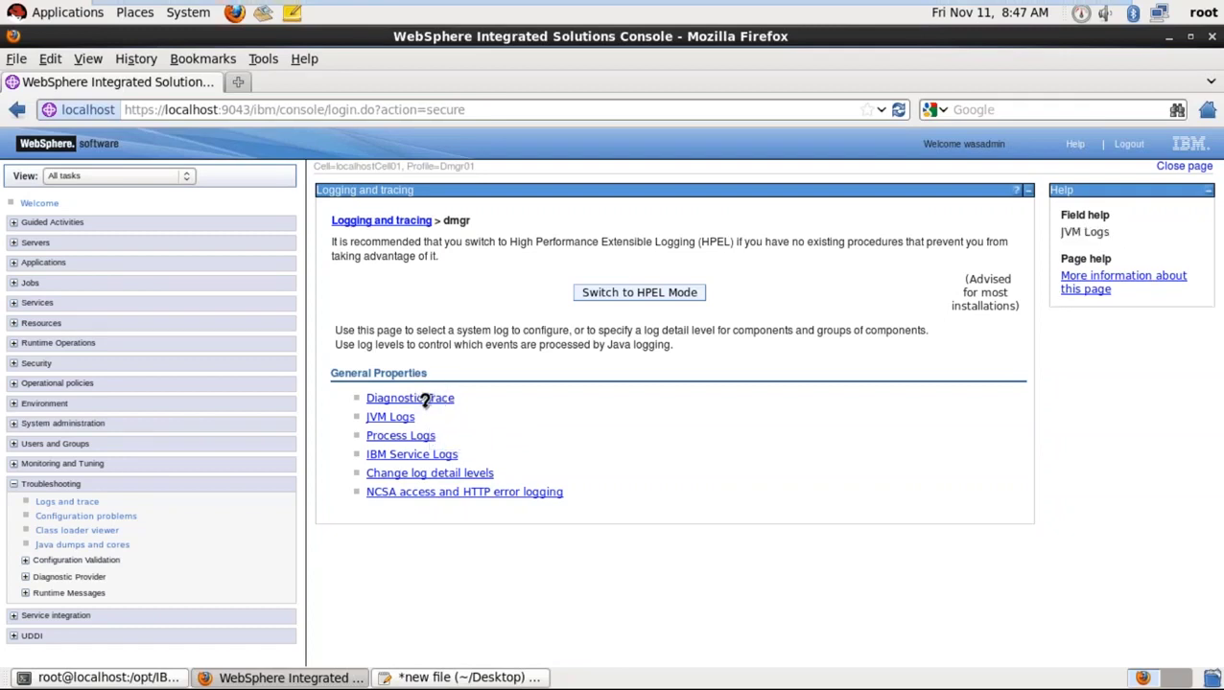
click(482, 376)
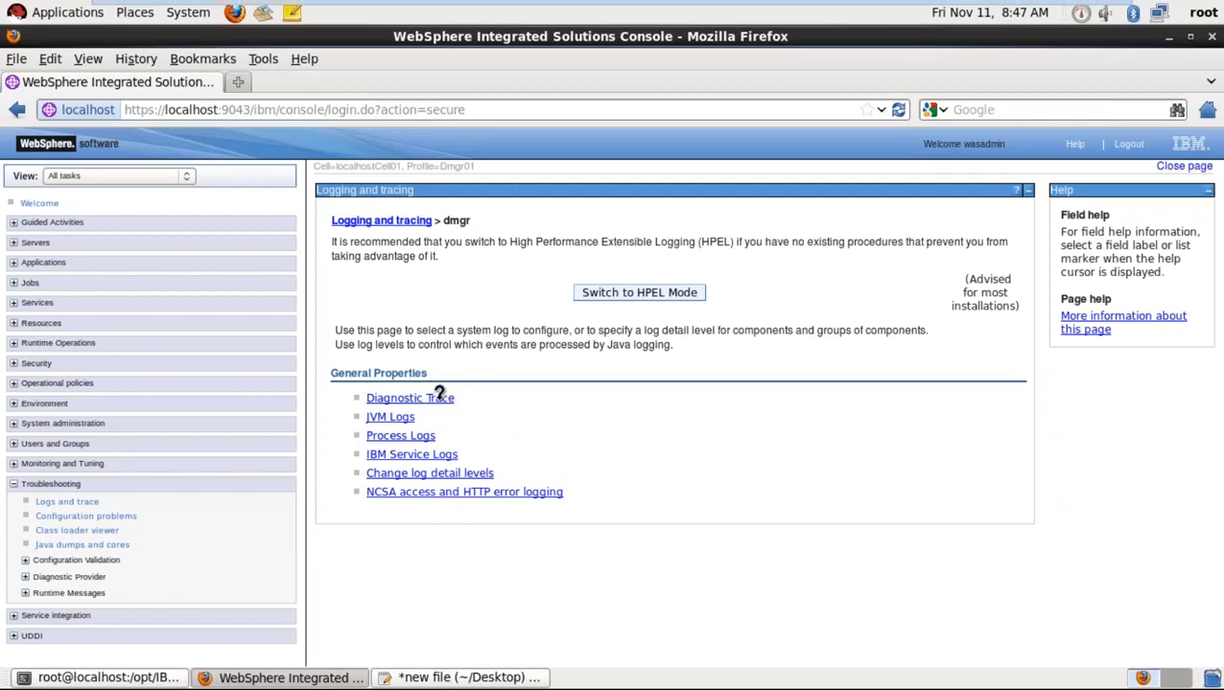
click(436, 403)
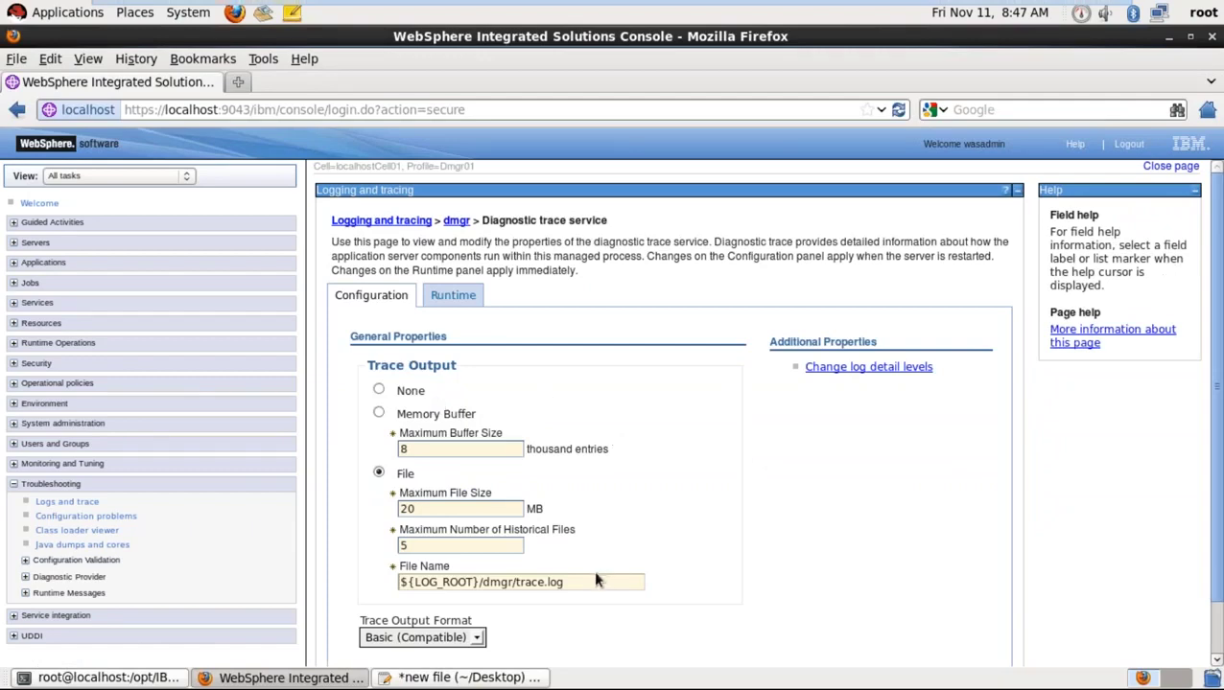
Examine the configured trace output's maximum file size, number of historical files and log file name.
drag(570, 584, 520, 583)
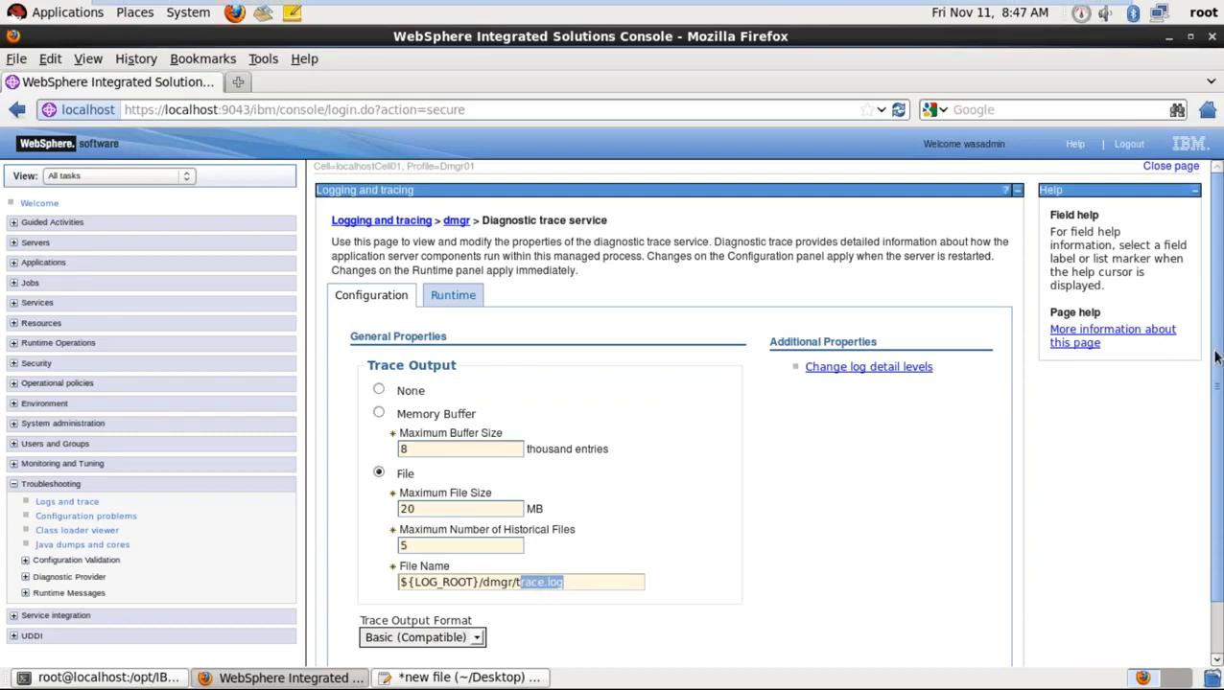
drag(1214, 348, 1213, 405)
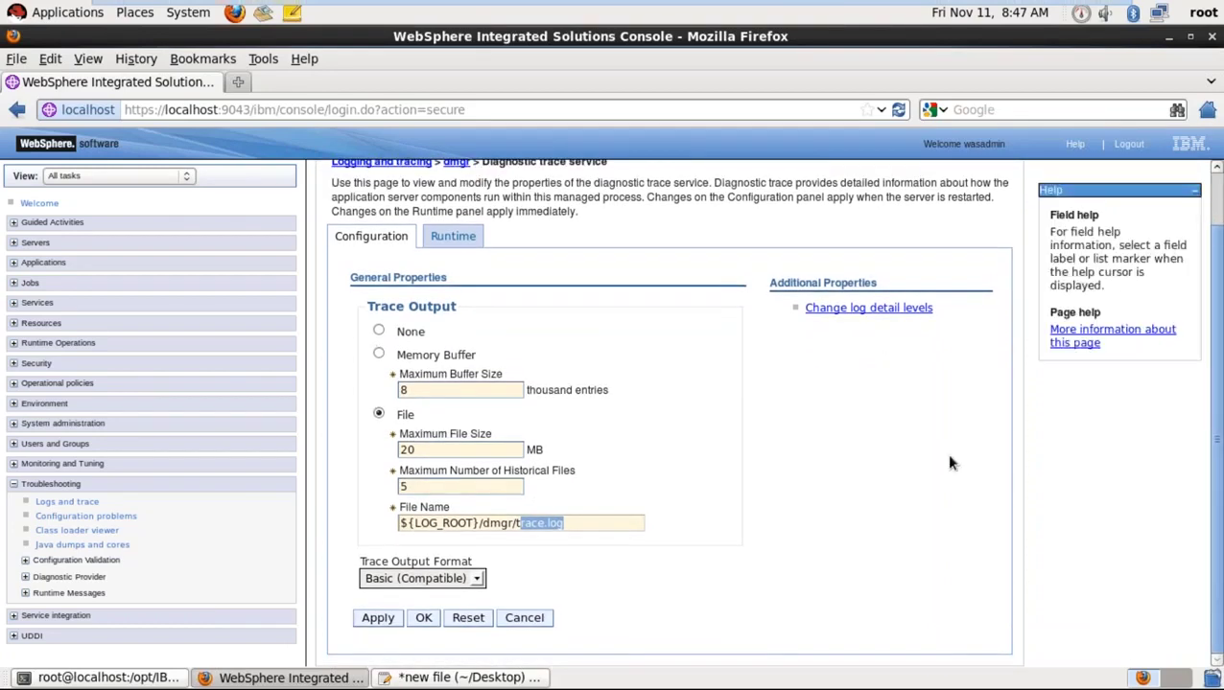
click(795, 496)
click(449, 451)
click(444, 488)
drag(516, 523, 482, 524)
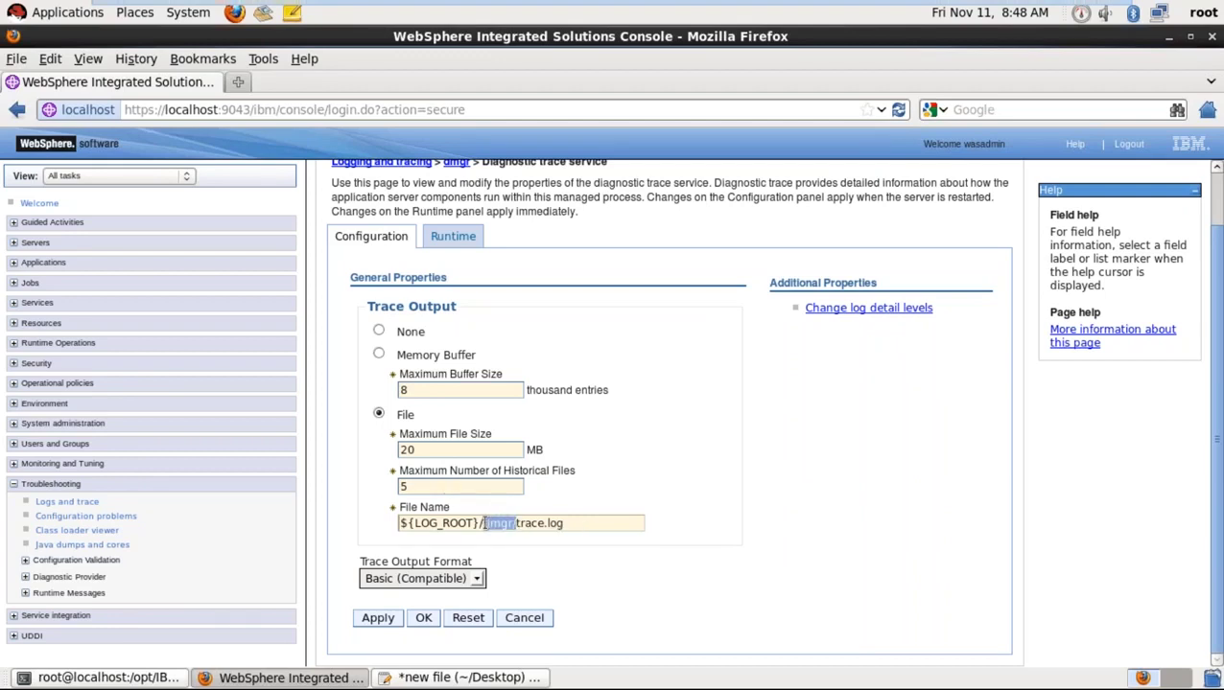
drag(566, 523, 399, 523)
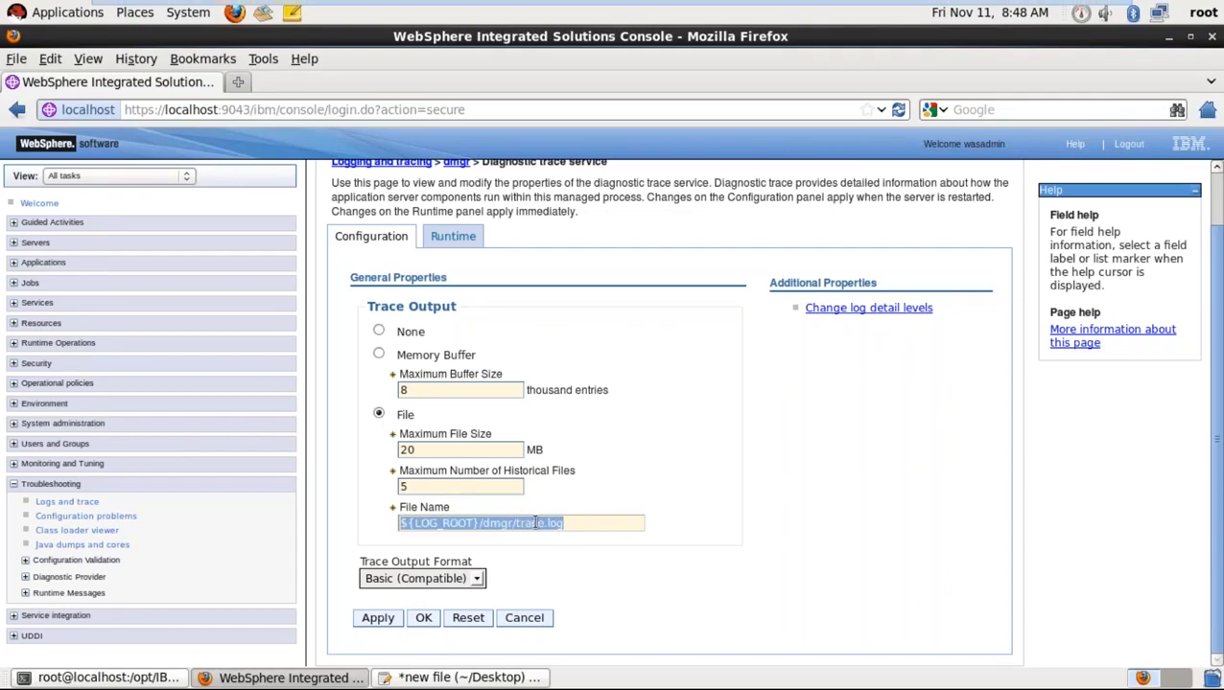
click(524, 583)
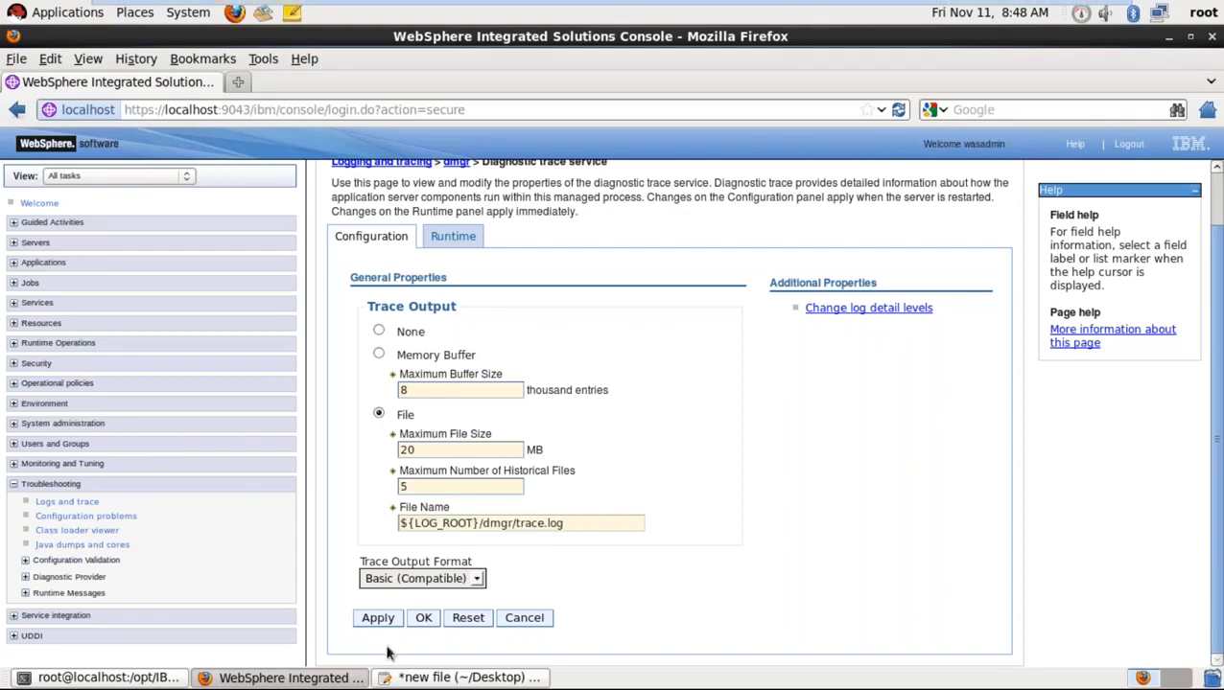
click(163, 678)
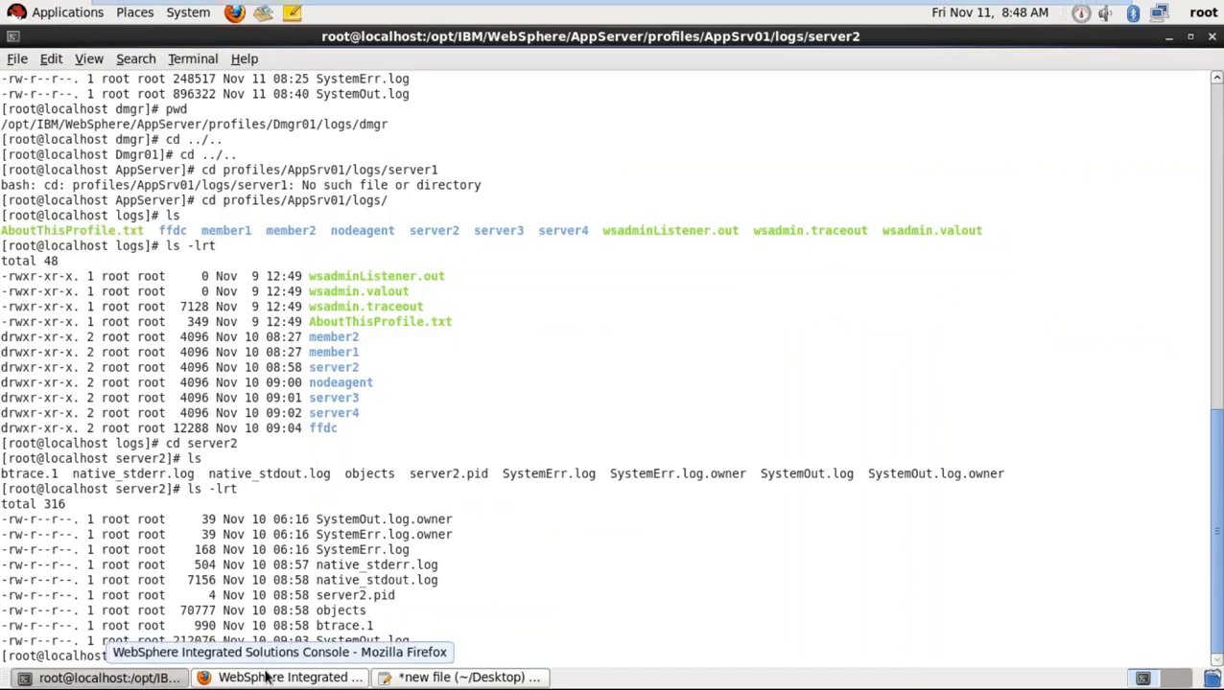
click(266, 677)
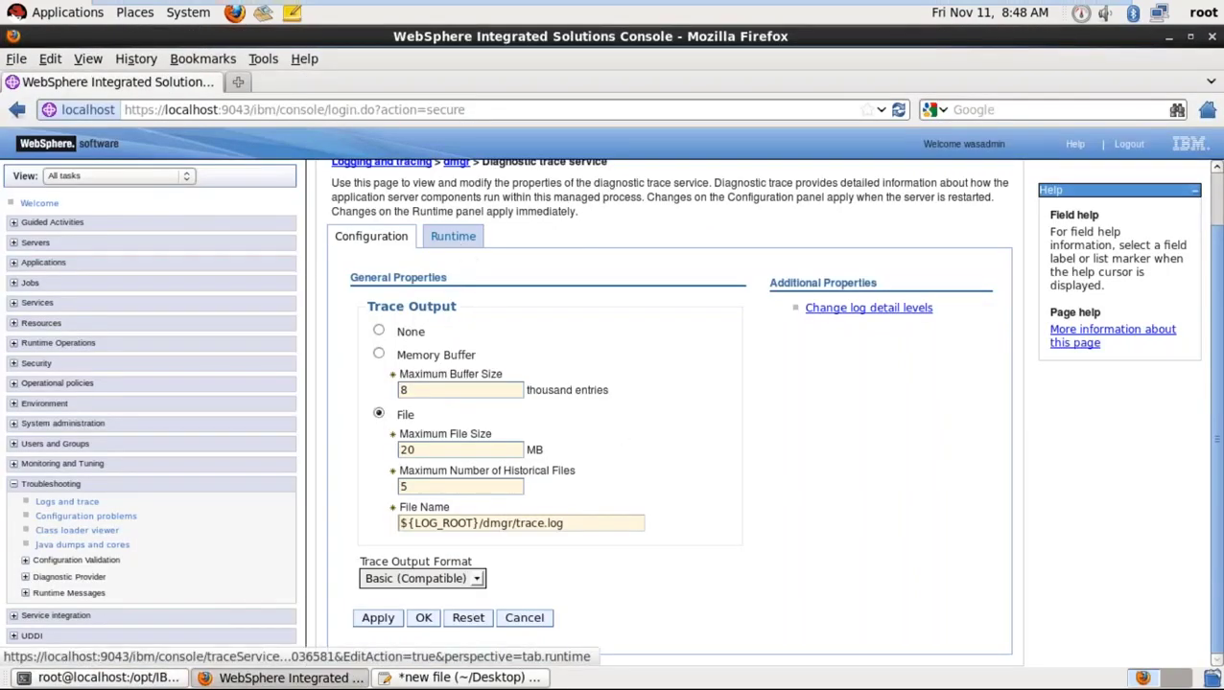
Show the diagnostic trace's runtime settings and read the trace file name through to the end of its path.
click(460, 245)
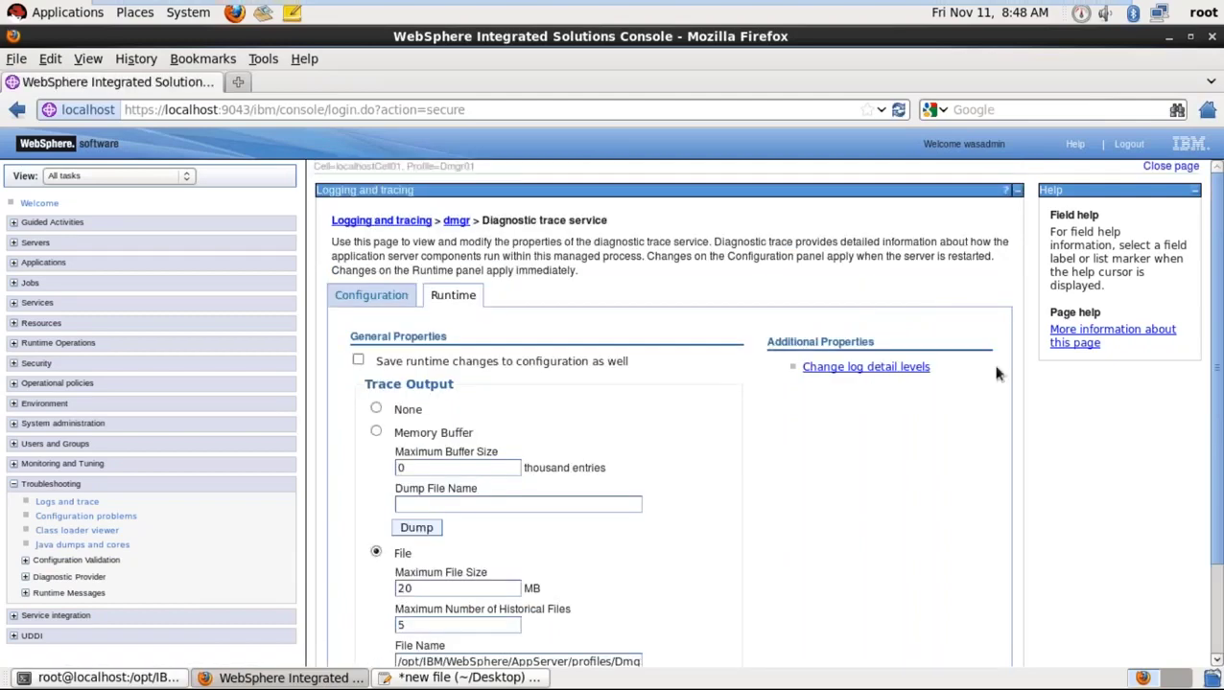
scroll(1214, 345, down, 1)
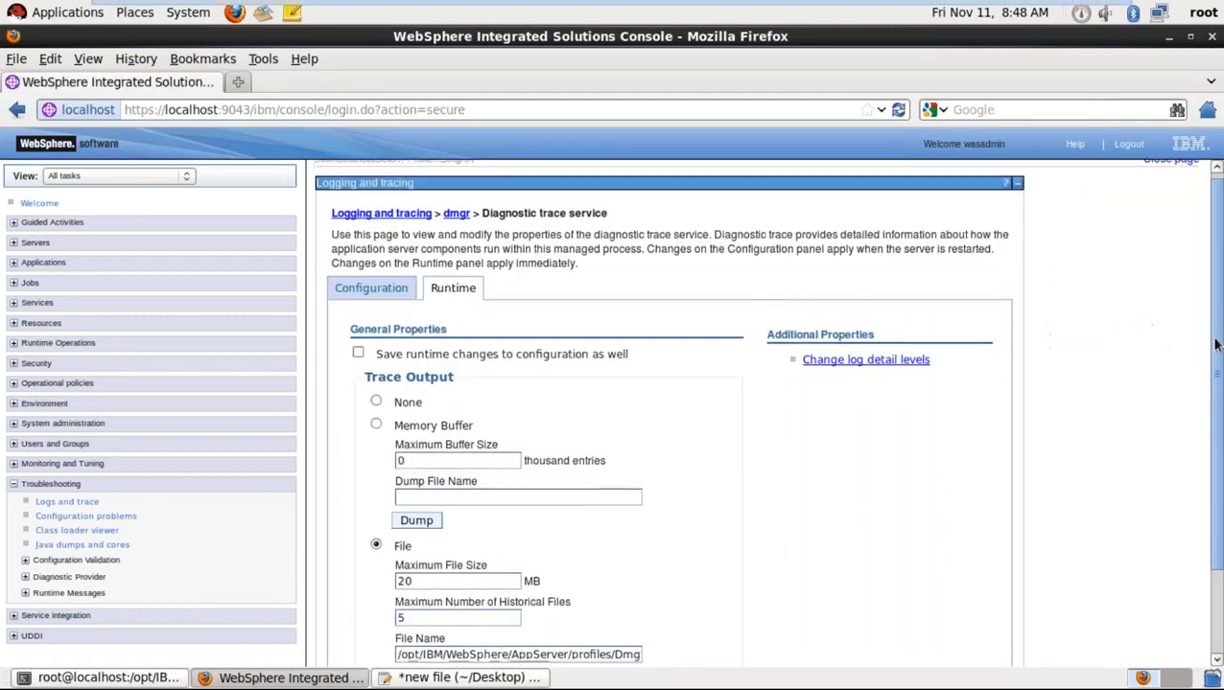
scroll(1214, 345, down, 2)
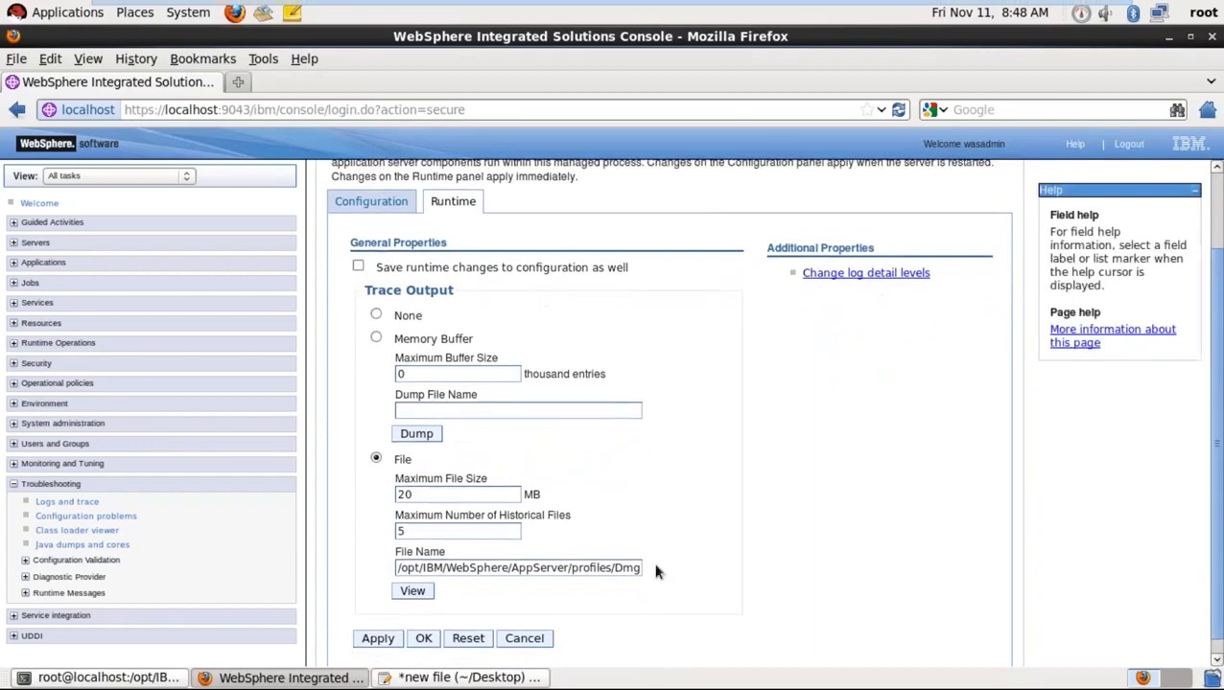
click(581, 568)
key(Right)
key(Right)
key(Right)
key(Right)
key(Right)
key(Right)
key(Right)
key(Right)
key(Right)
key(Right)
key(Right)
key(Right)
key(Right)
key(Right)
key(Right)
key(Right)
key(Right)
key(Right)
key(Right)
key(Right)
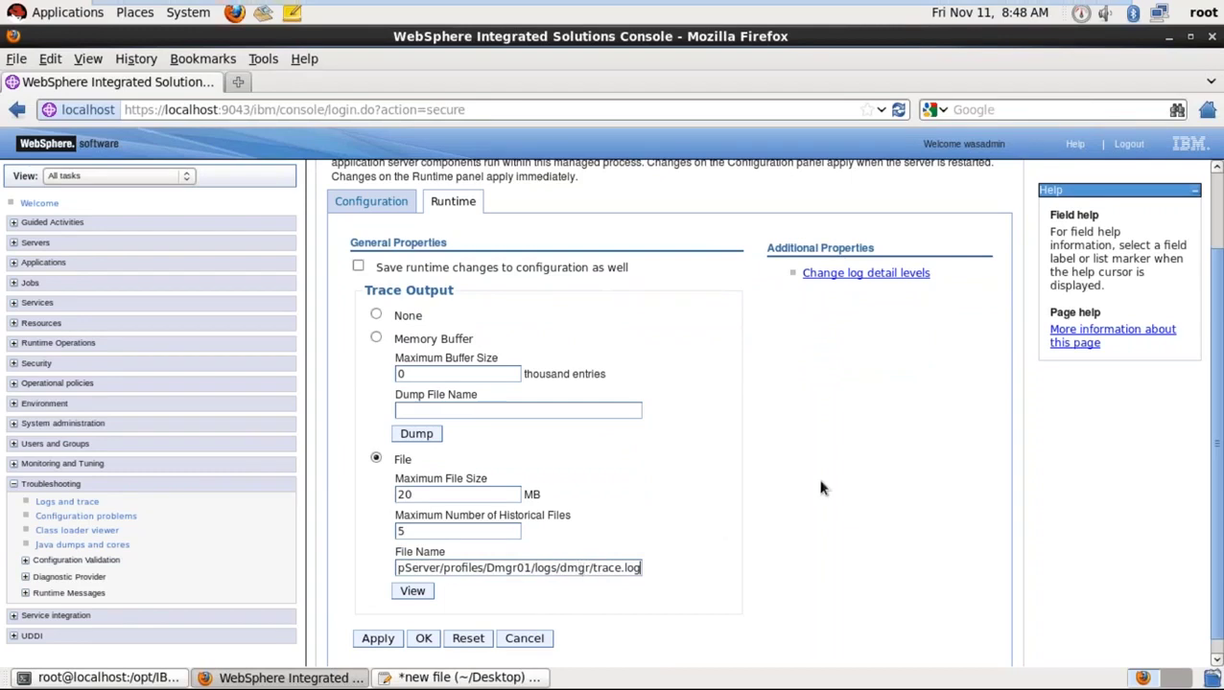
Compare the configured trace settings with the runtime ones again, reading the runtime trace log's path to its end.
click(380, 205)
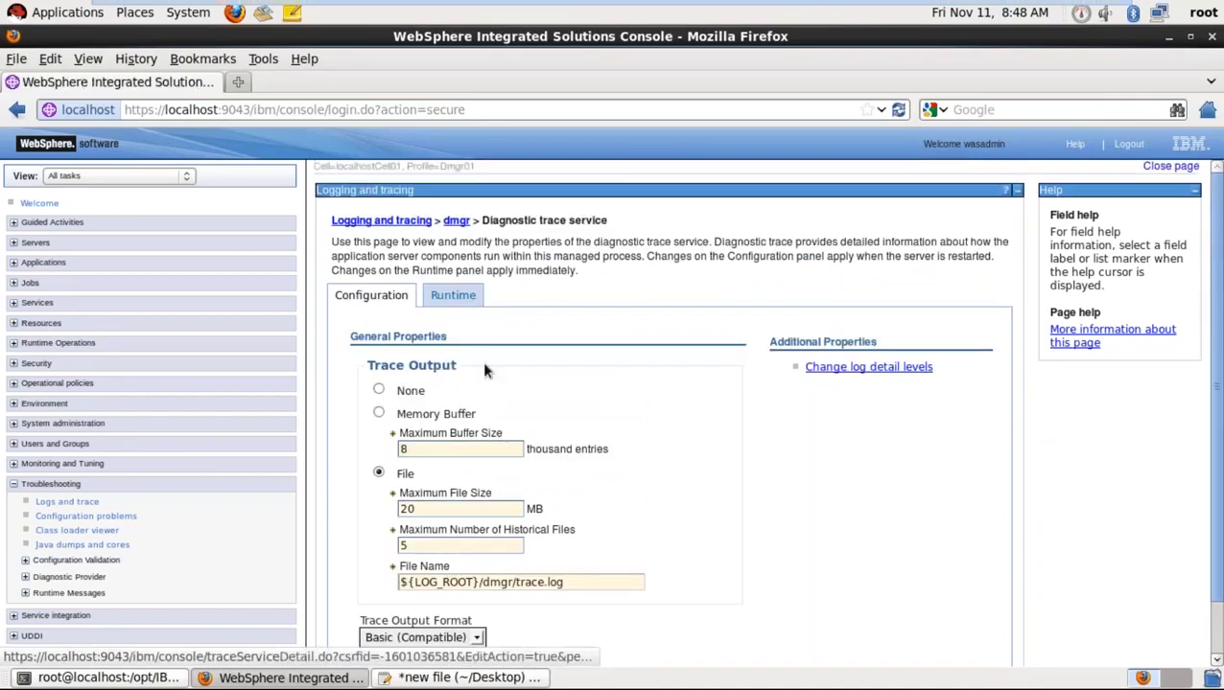
click(447, 299)
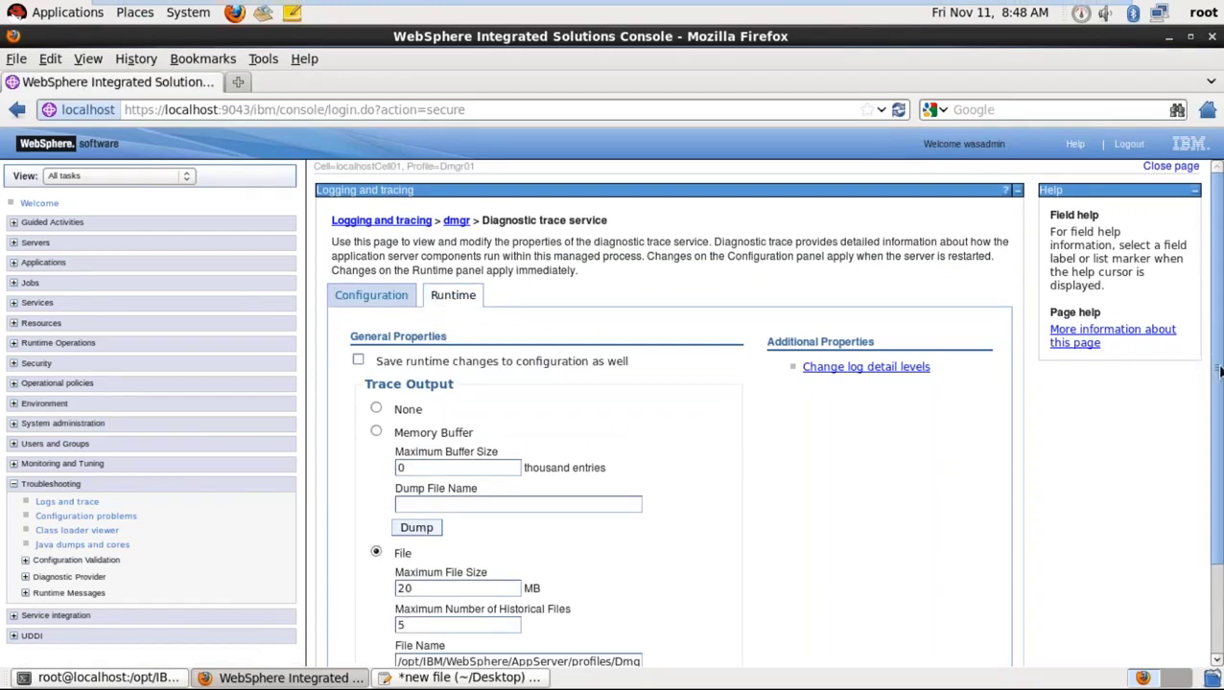
scroll(1218, 403, down, 1)
scroll(1218, 447, down, 1)
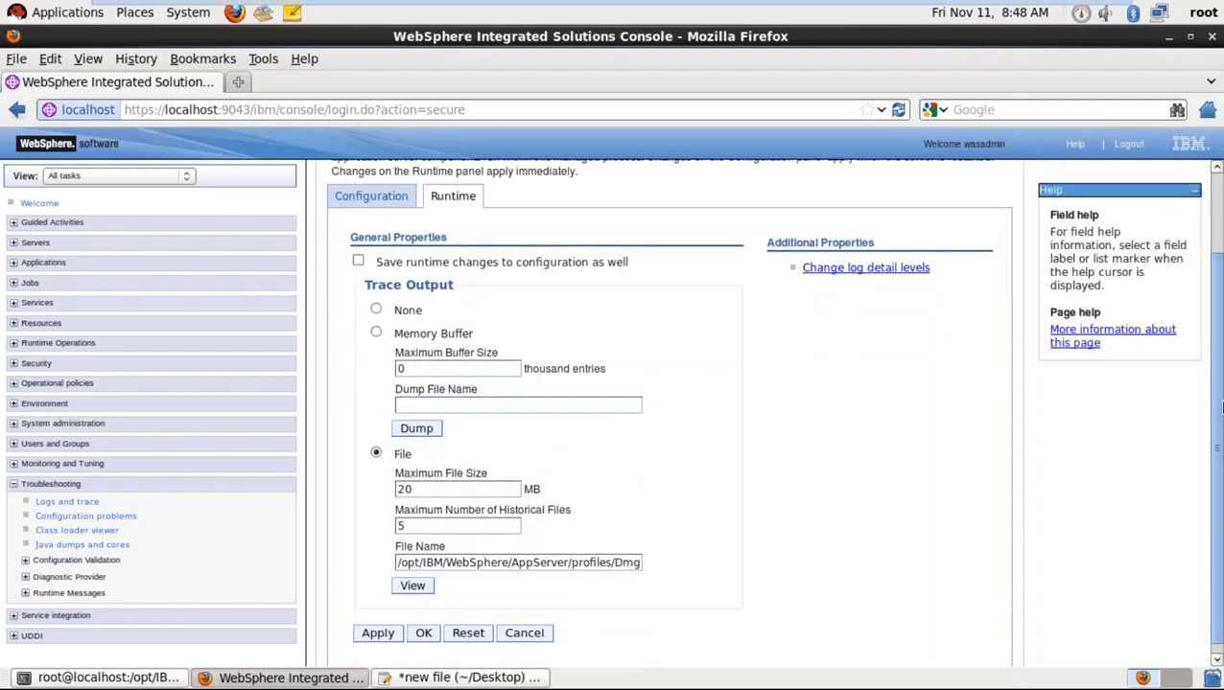
scroll(1000, 426, down, 1)
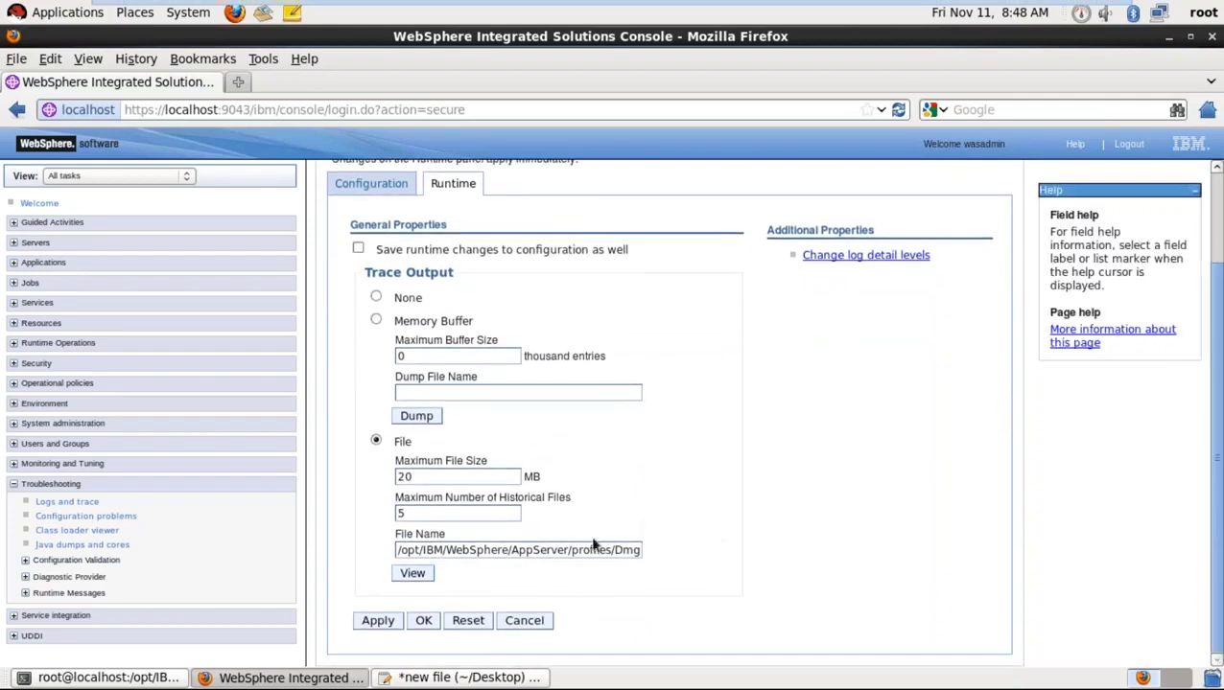
click(578, 549)
key(Right)
key(Right)
key(Right)
key(Right)
key(Right)
key(Right)
key(Right)
key(Right)
key(Right)
key(Right)
key(Right)
key(Right)
key(Right)
key(Right)
key(Right)
key(Right)
key(Right)
key(Right)
key(Right)
key(Right)
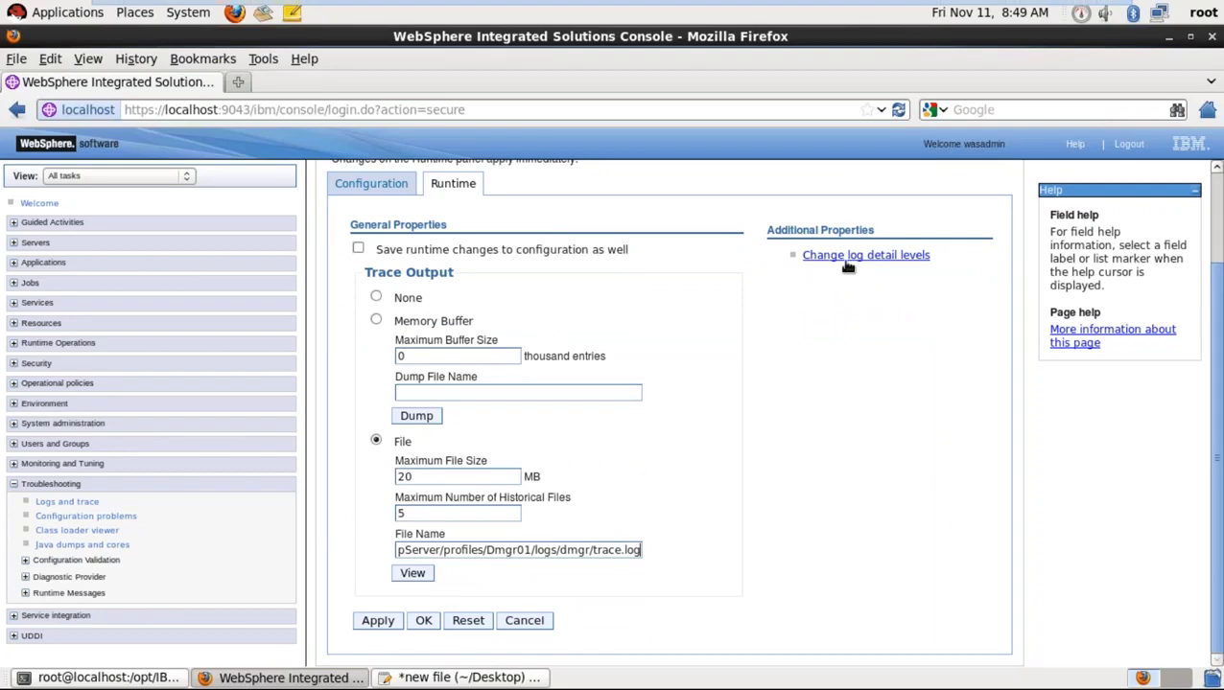
Open the runtime log detail levels for dmgr's diagnostic trace and enable log and trace correlation.
click(856, 257)
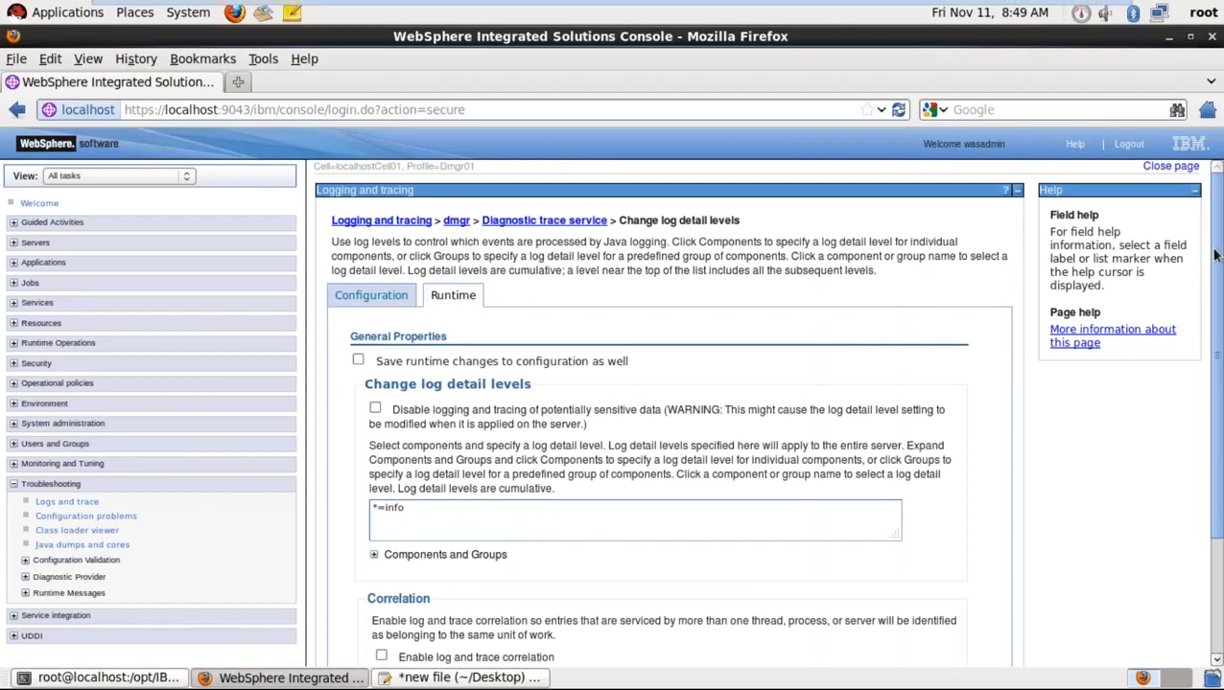
drag(1214, 254, 1214, 422)
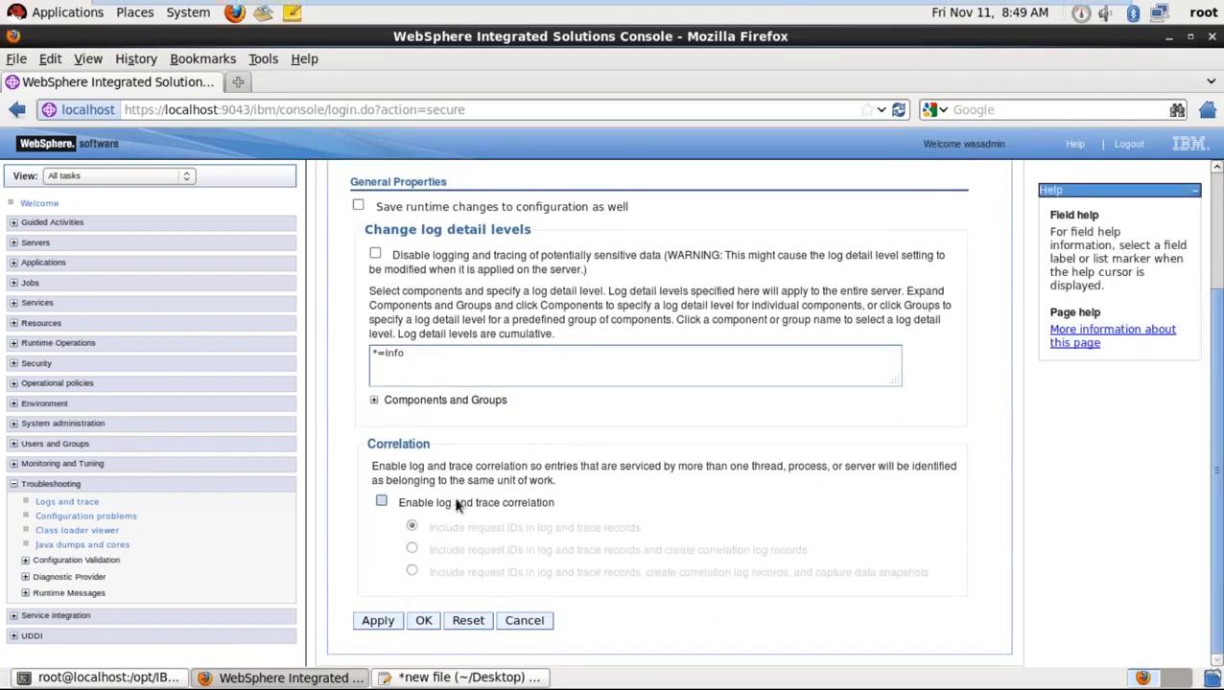
click(381, 503)
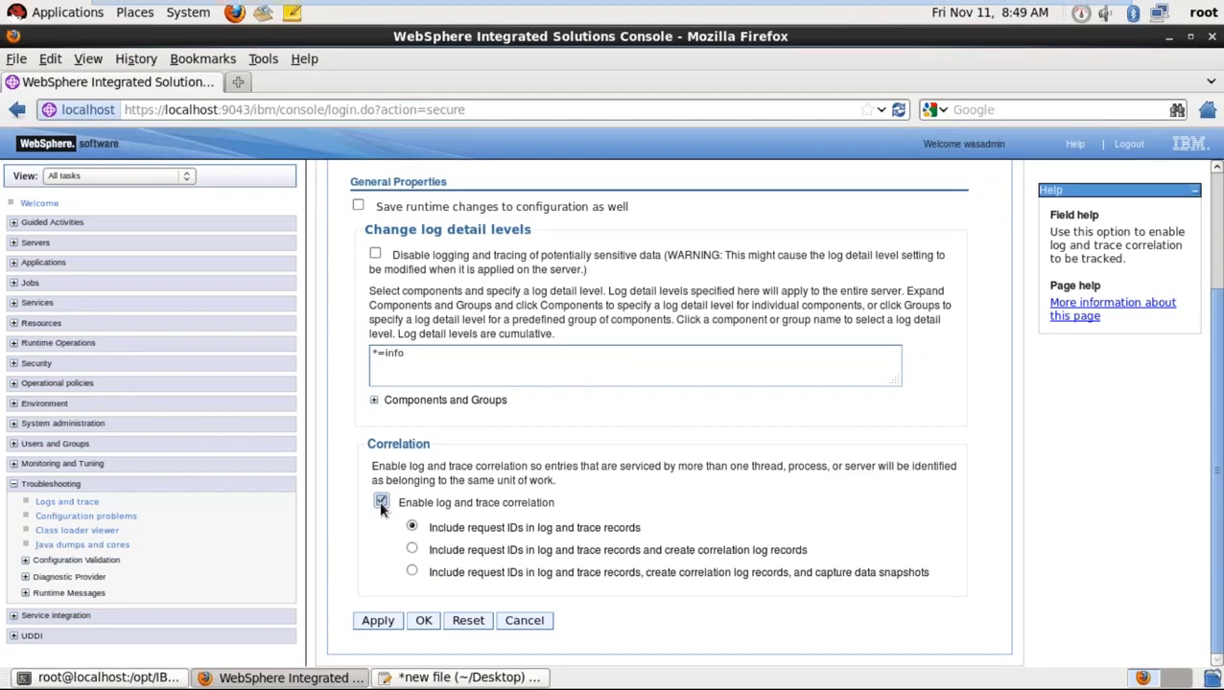
Apply the runtime log and trace correlation setting and show the configured log detail levels.
click(380, 622)
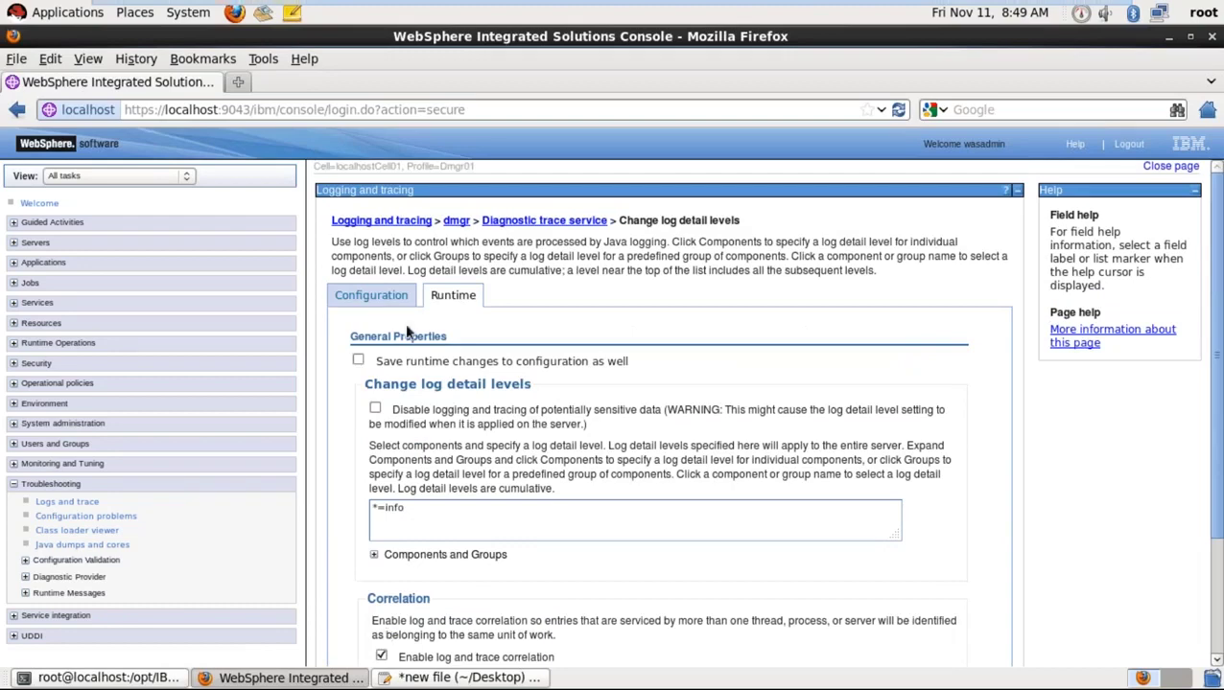
click(388, 301)
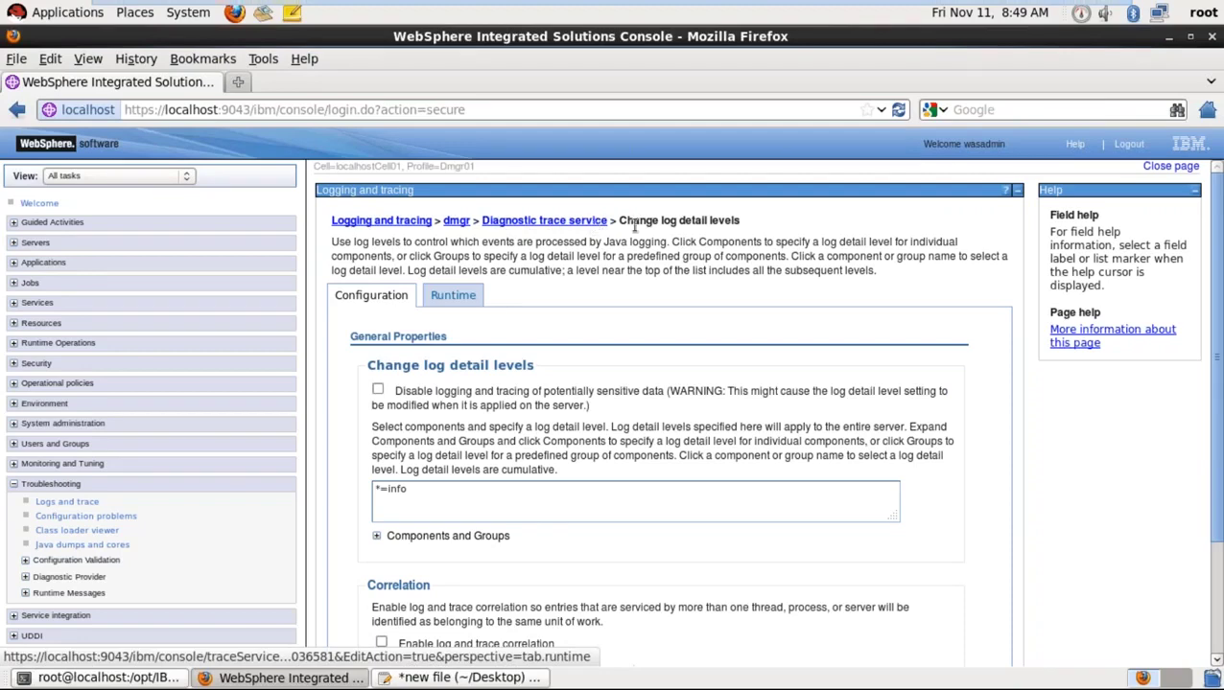
triple_click(708, 222)
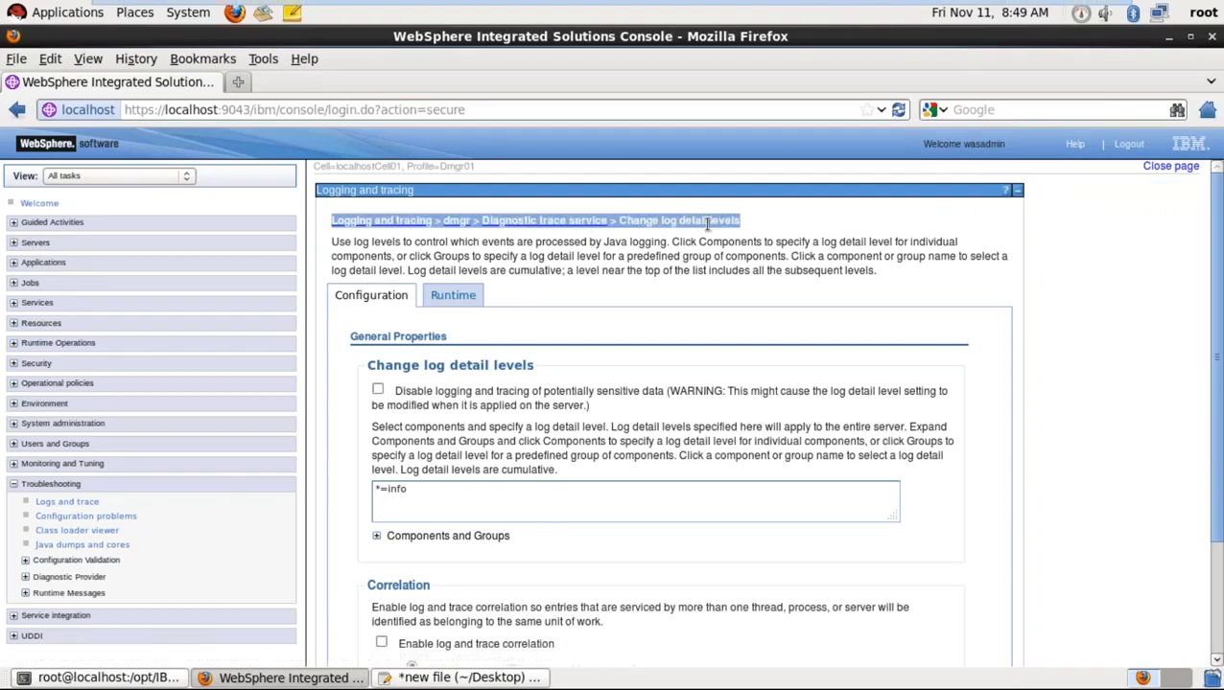
click(577, 249)
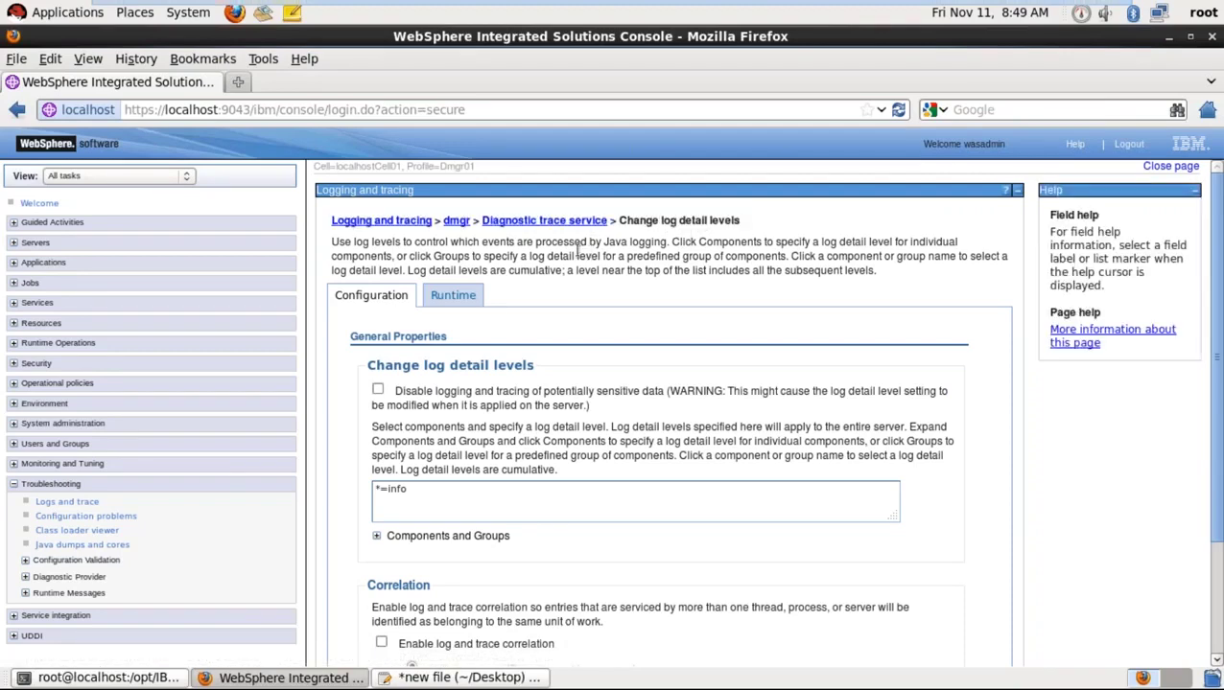
Open dmgr's process logs configuration and read the log file names set for stdout and stderr.
click(458, 222)
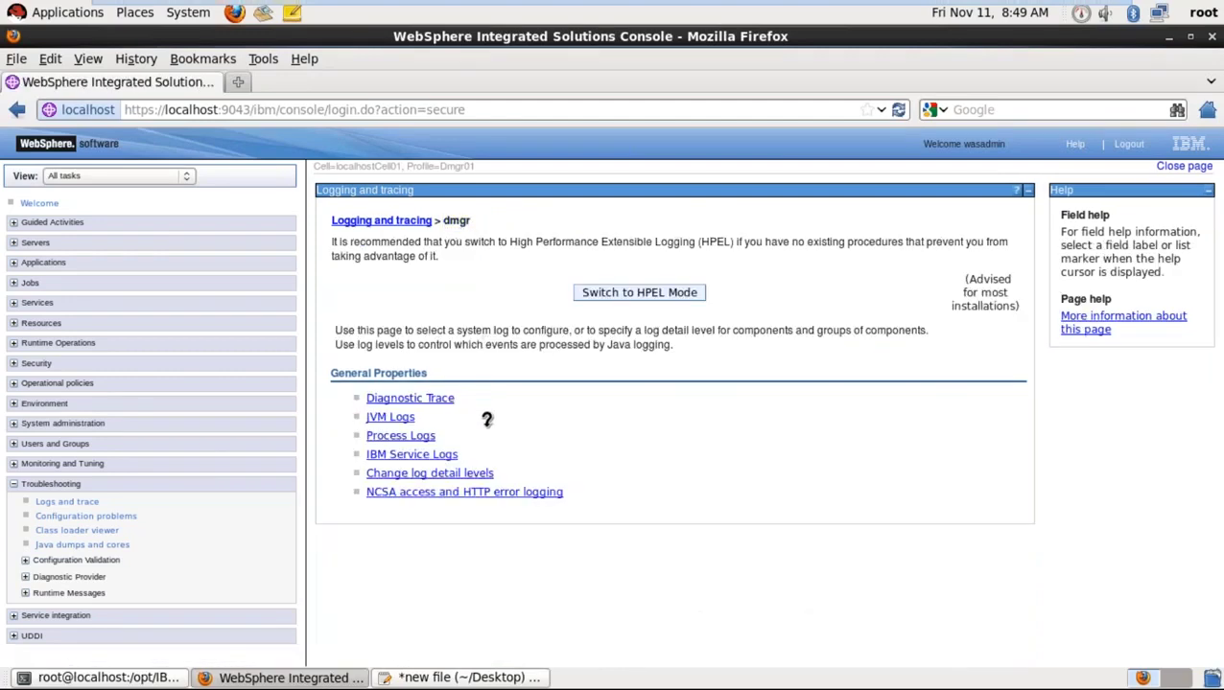
click(414, 442)
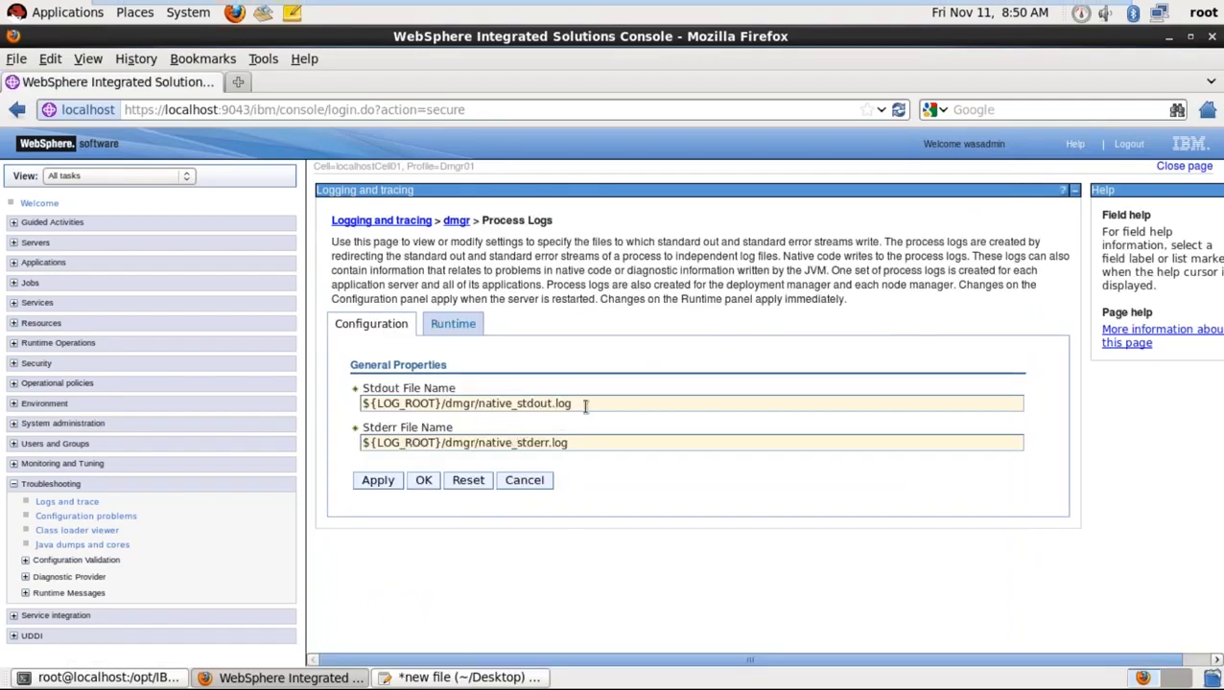
drag(574, 404, 478, 404)
drag(578, 446, 477, 443)
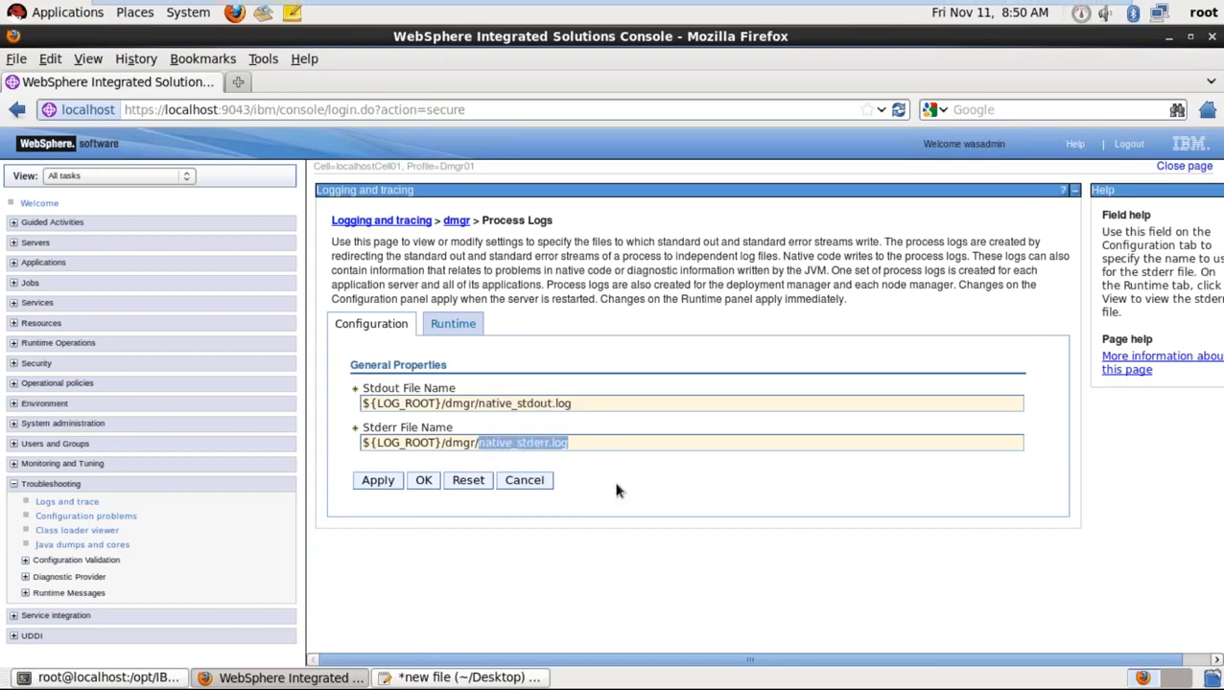
click(616, 490)
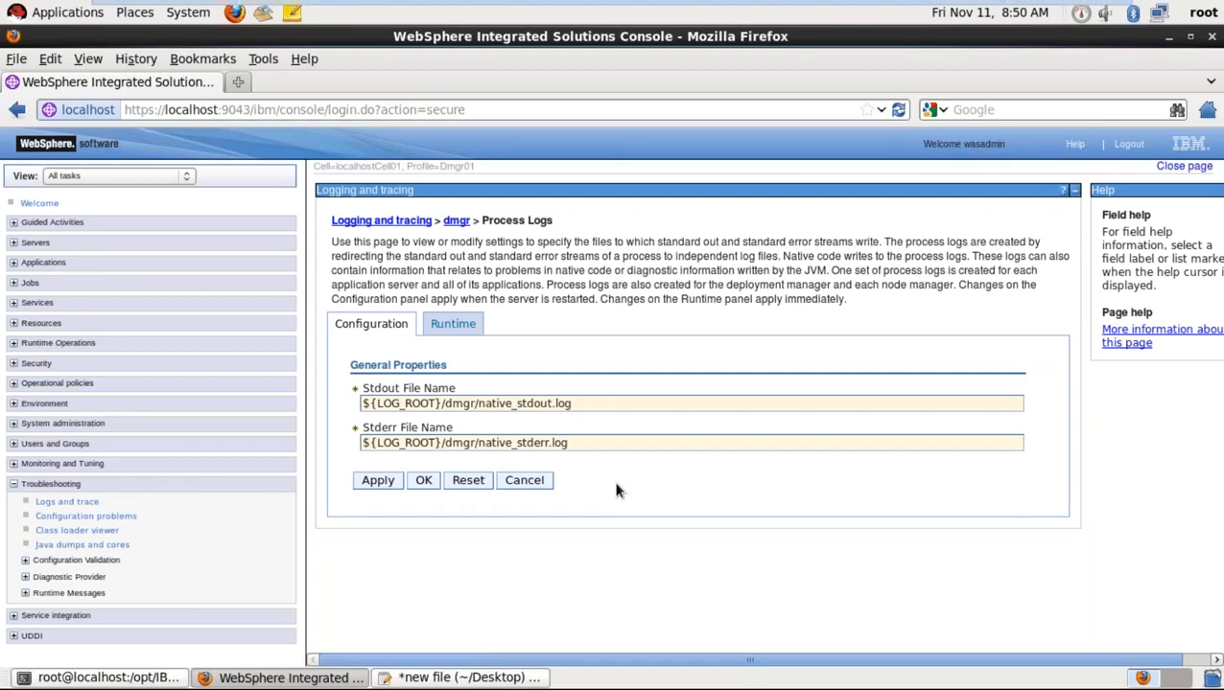
Highlight native_stderr.log at the end of the configured stderr path.
click(579, 443)
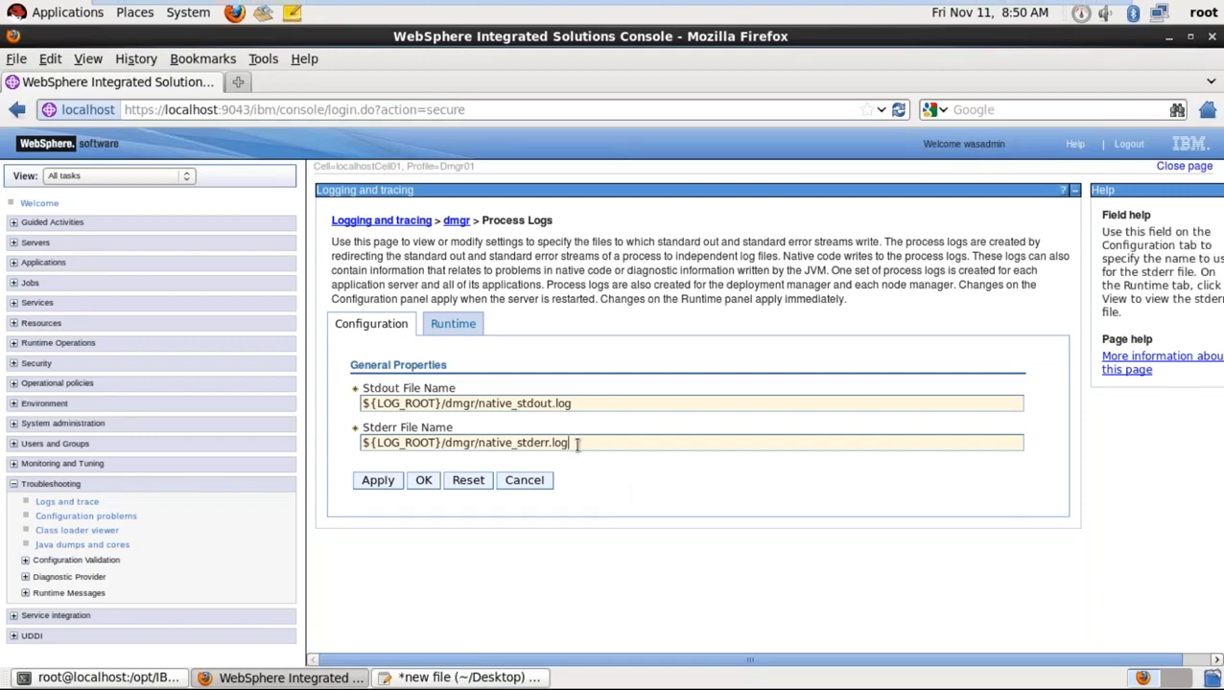
key(shift+Left)
key(shift+Left)
key(shift+Left)
key(shift+Left)
key(shift+Left)
key(shift+Left)
key(shift+Left)
key(shift+Left)
key(shift+Left)
key(shift+Left)
key(shift+Left)
key(shift+Left)
key(shift+Left)
key(shift+Left)
key(shift+Left)
key(shift+Left)
key(shift+Left)
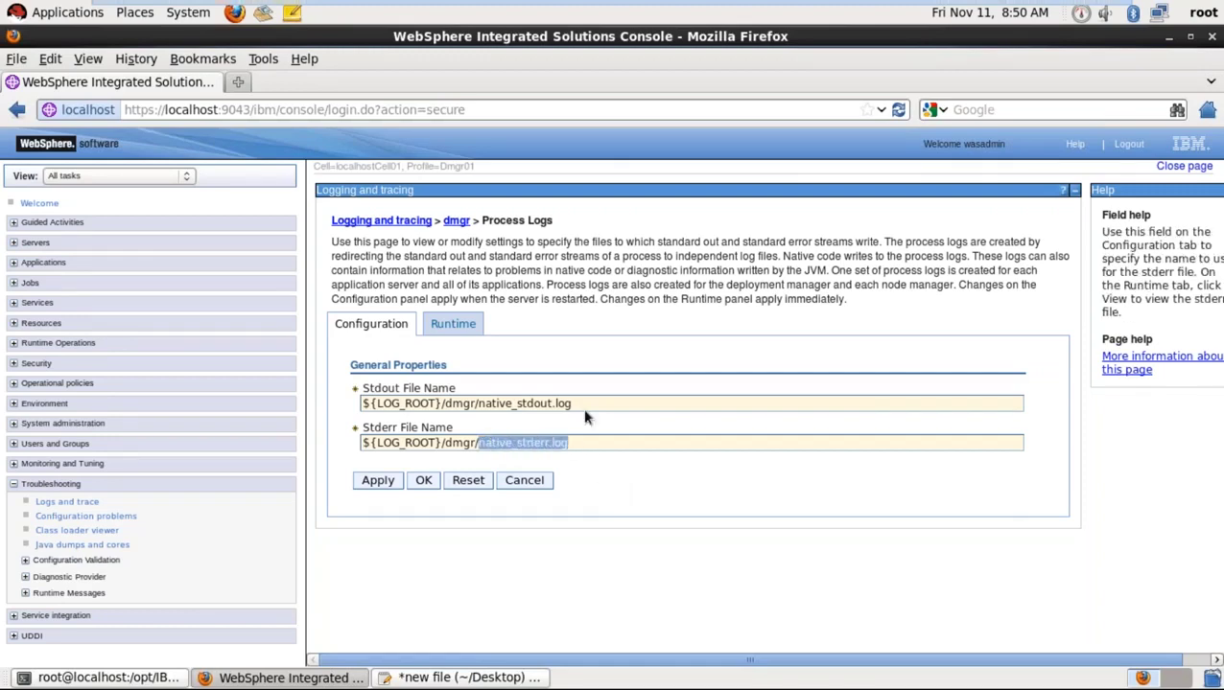
Highlight the native_stdout.log part of the configured stdout path and clear the selection.
click(583, 405)
key(shift+Left)
key(shift+Left)
key(shift+Left)
key(shift+Left)
key(shift+Left)
key(shift+Left)
key(shift+Left)
key(shift+Left)
key(shift+Left)
key(shift+Left)
key(shift+Left)
key(shift+Left)
key(shift+Left)
key(shift+Left)
key(shift+Left)
key(shift+Left)
key(shift+Left)
key(shift+Left)
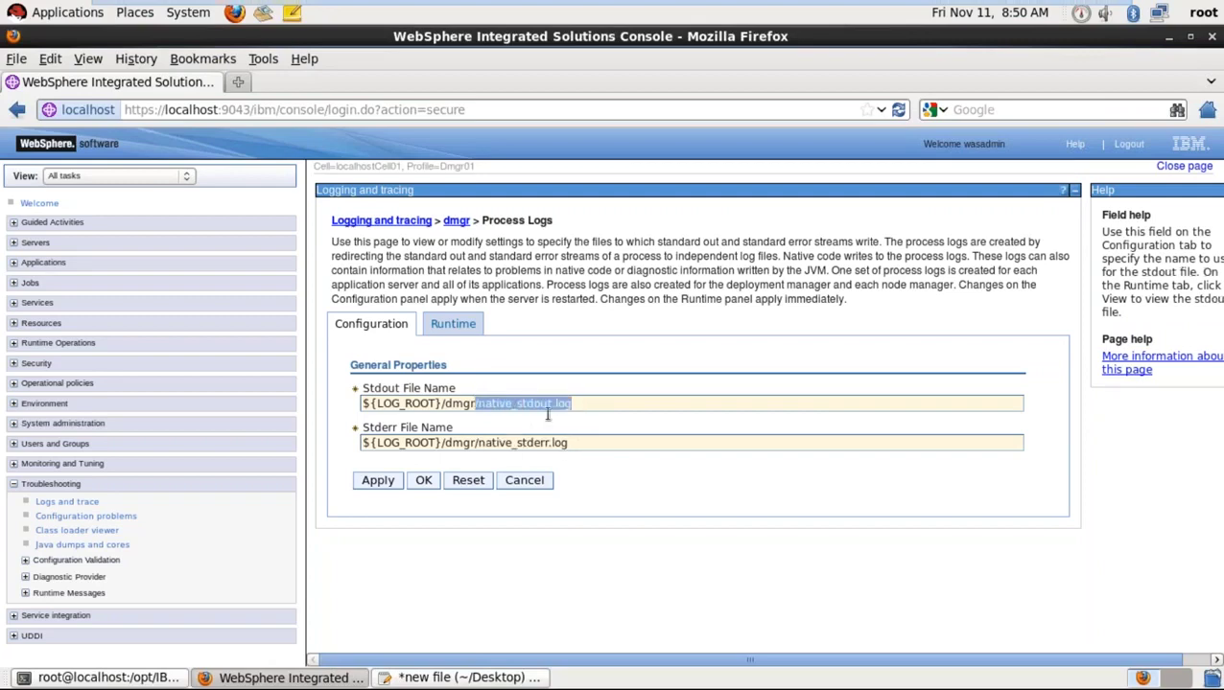
click(608, 453)
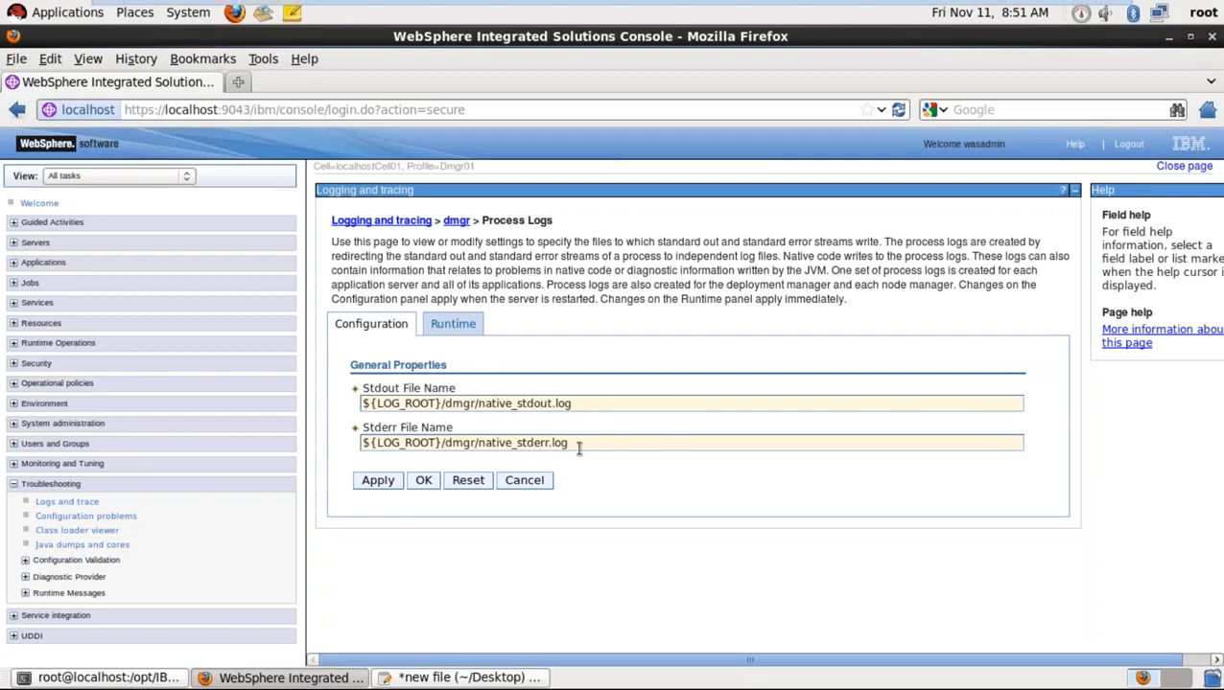
Locate native_stderr.log and native_stdout.log in the terminal's server2 log listing and return to the process logs configuration in Firefox.
drag(579, 446, 486, 444)
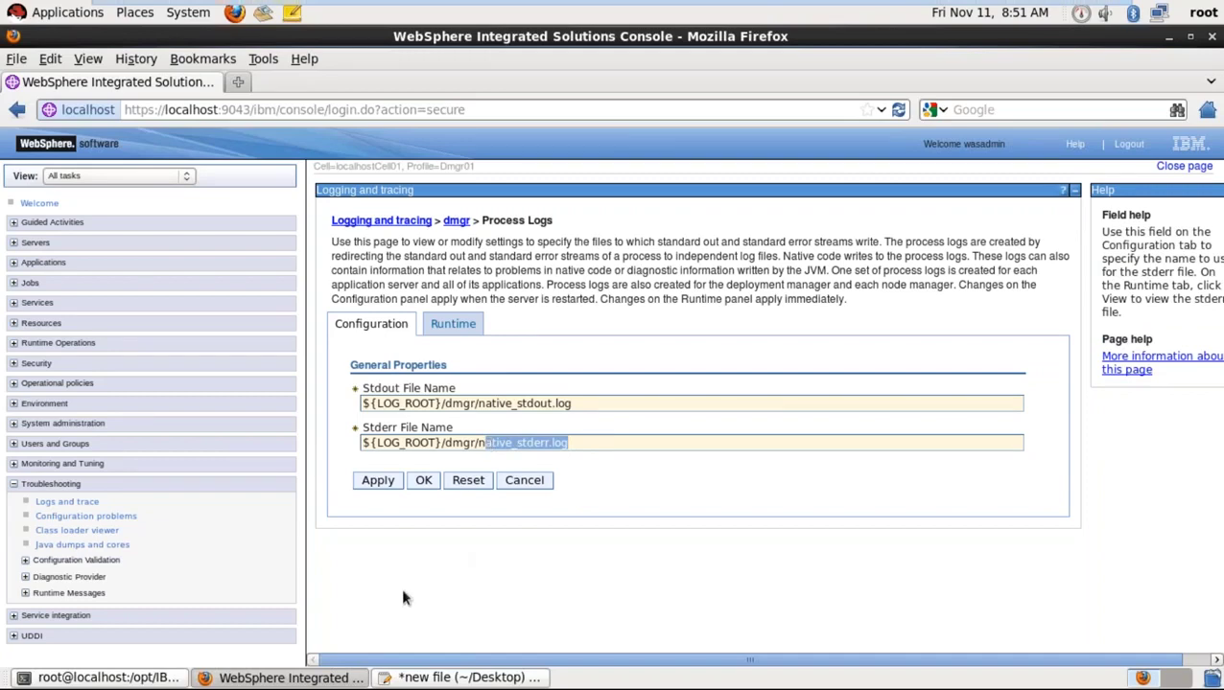
click(149, 676)
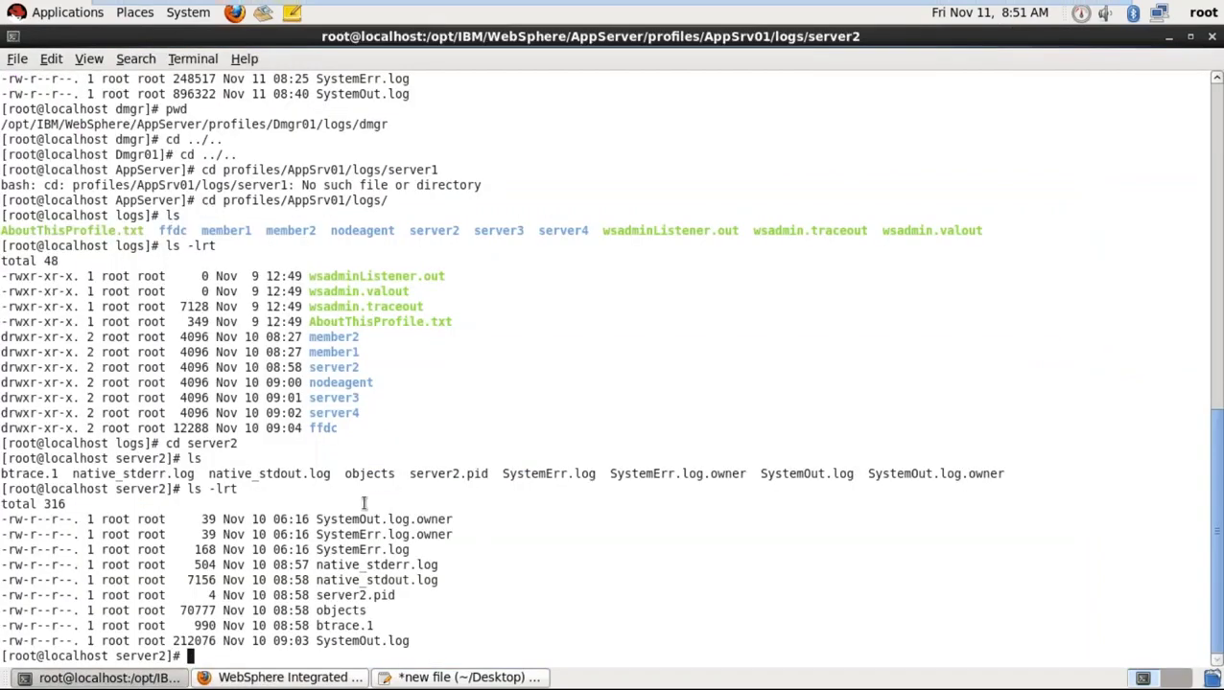
double_click(403, 565)
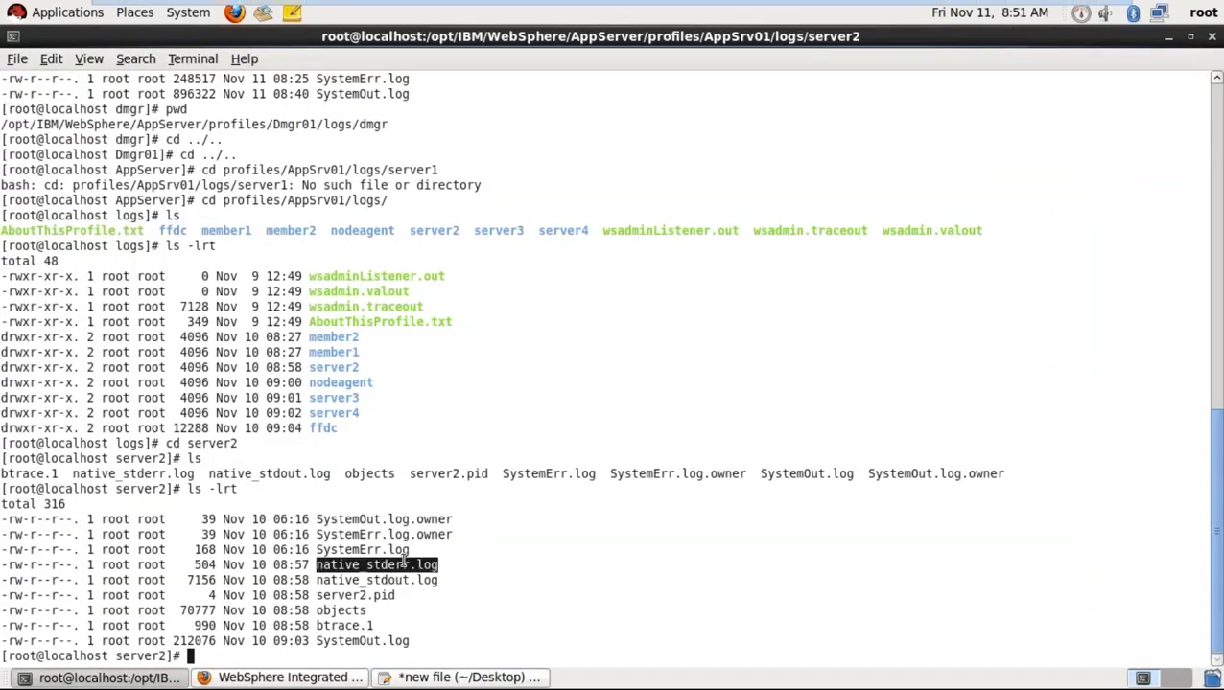
double_click(403, 578)
click(403, 569)
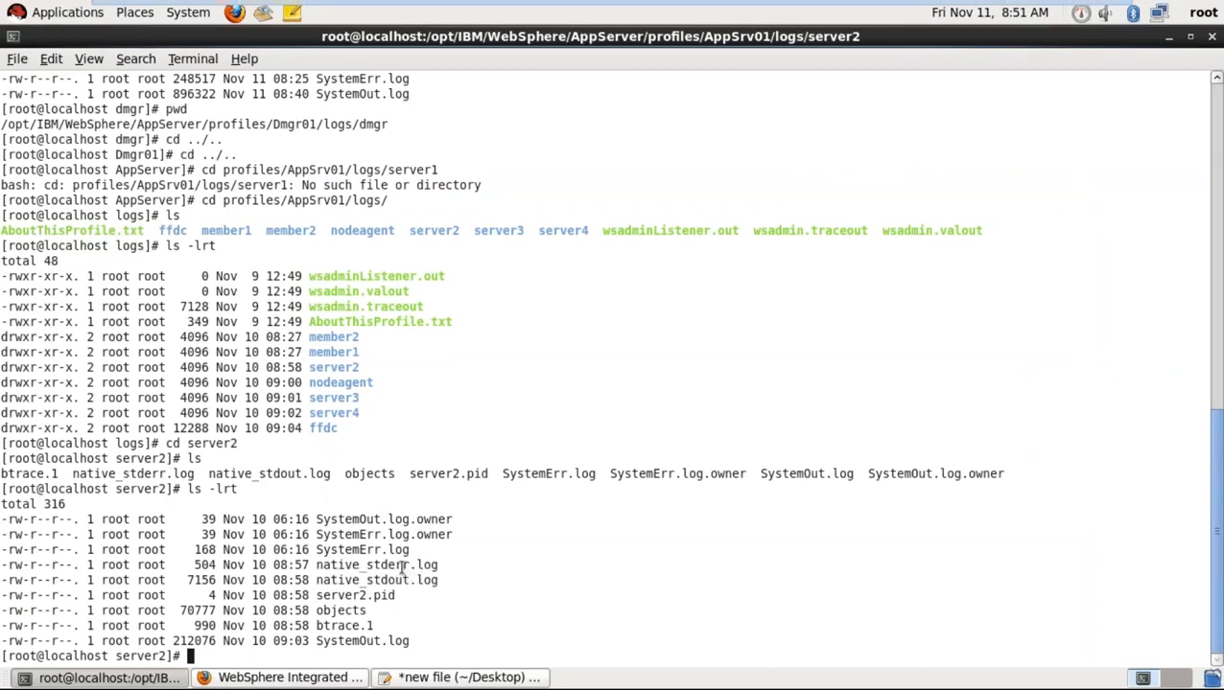
double_click(403, 566)
click(433, 595)
click(289, 677)
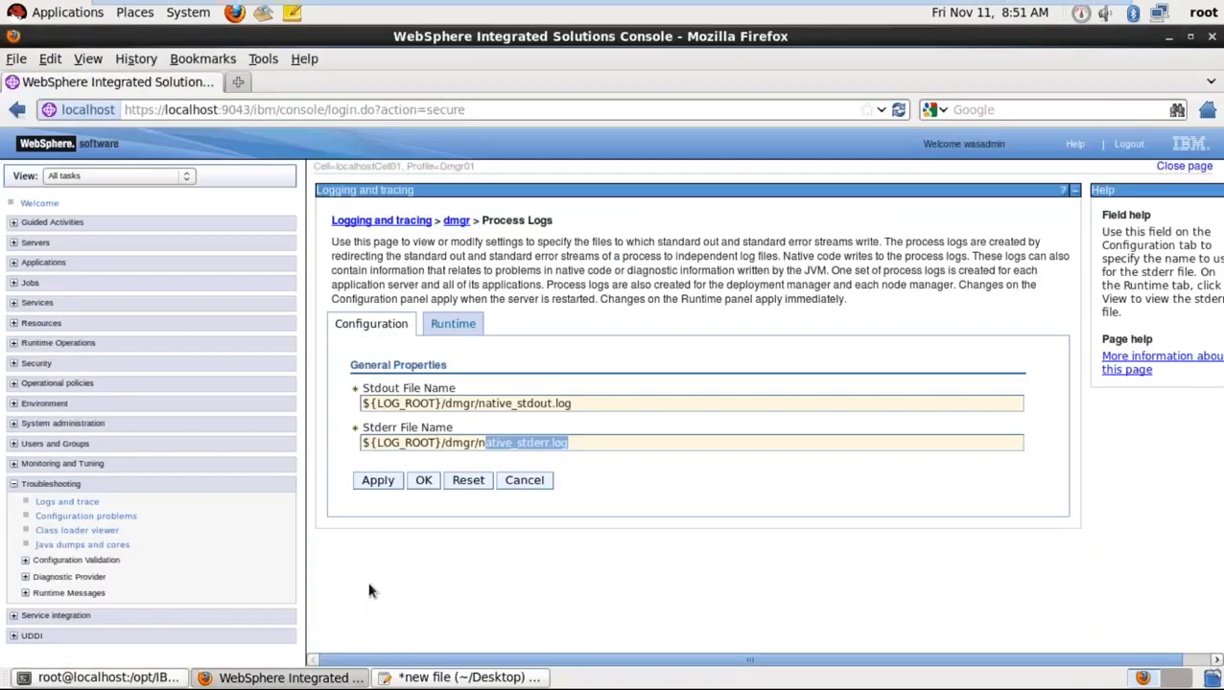
Show the full runtime paths of dmgr's process logs and go back to dmgr's logging and tracing overview.
click(463, 324)
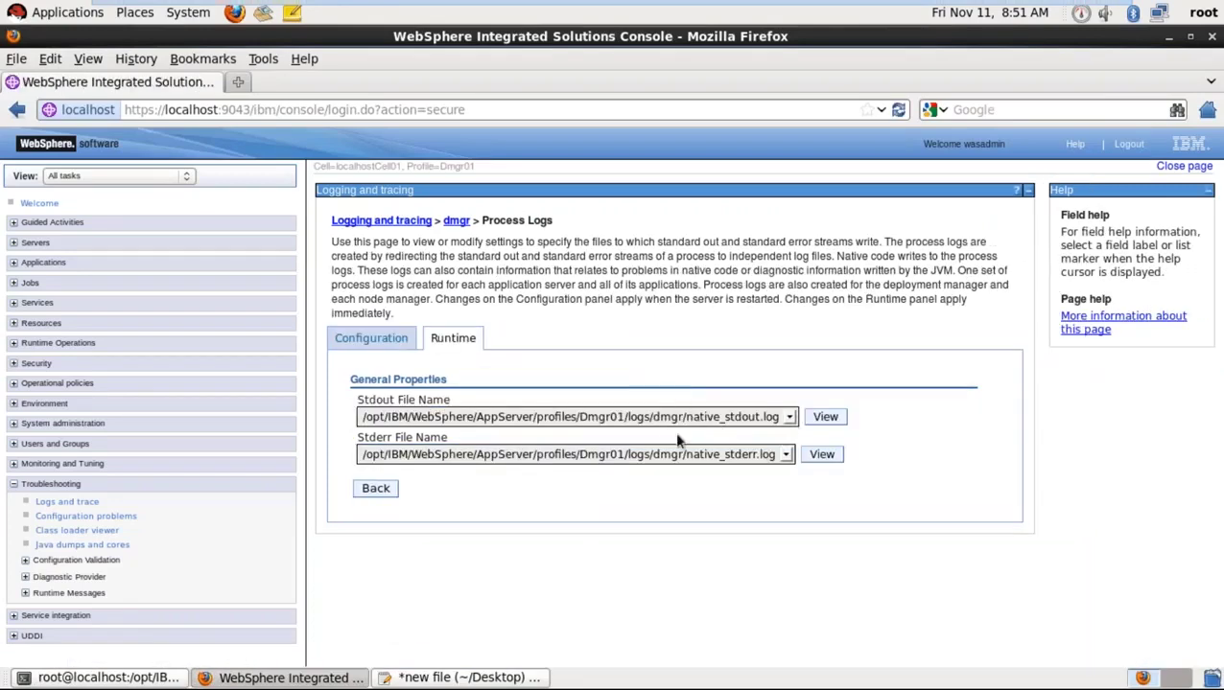
click(375, 489)
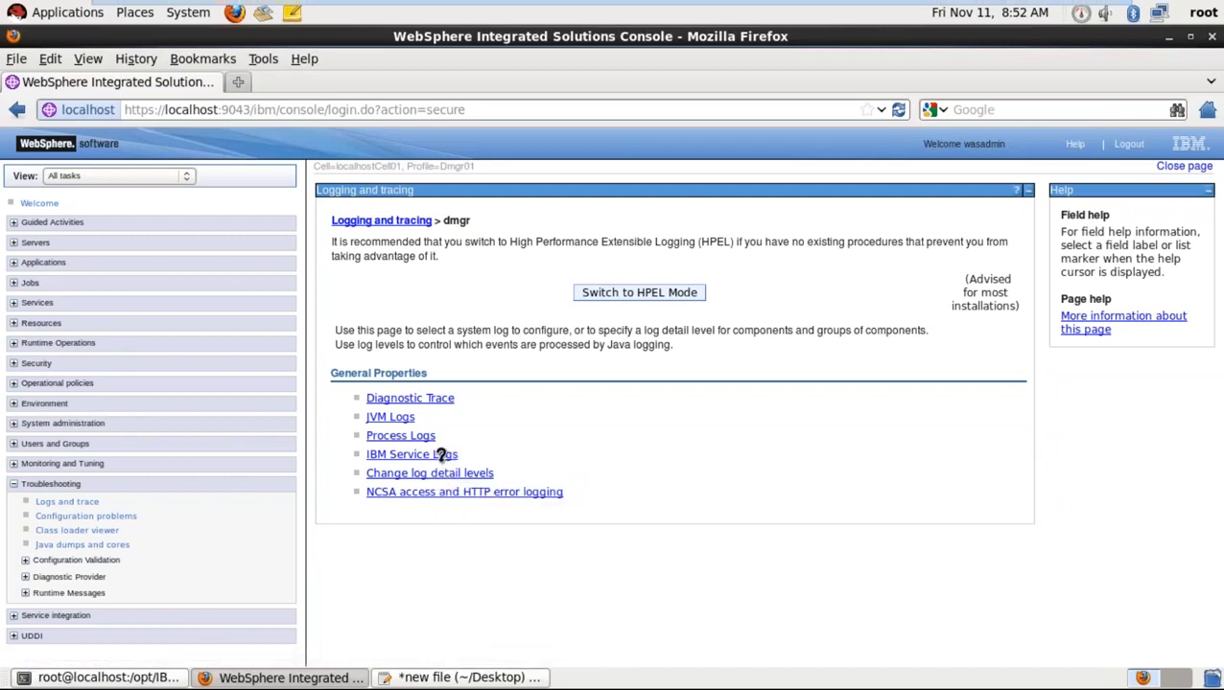
key(Tab)
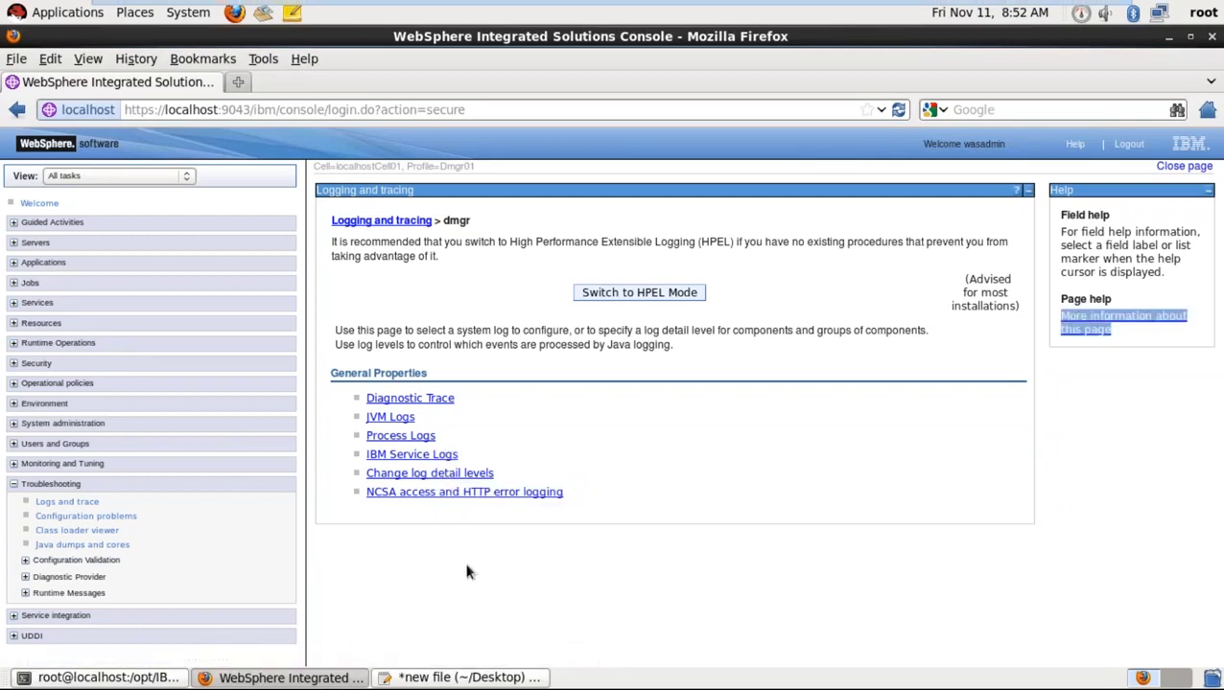